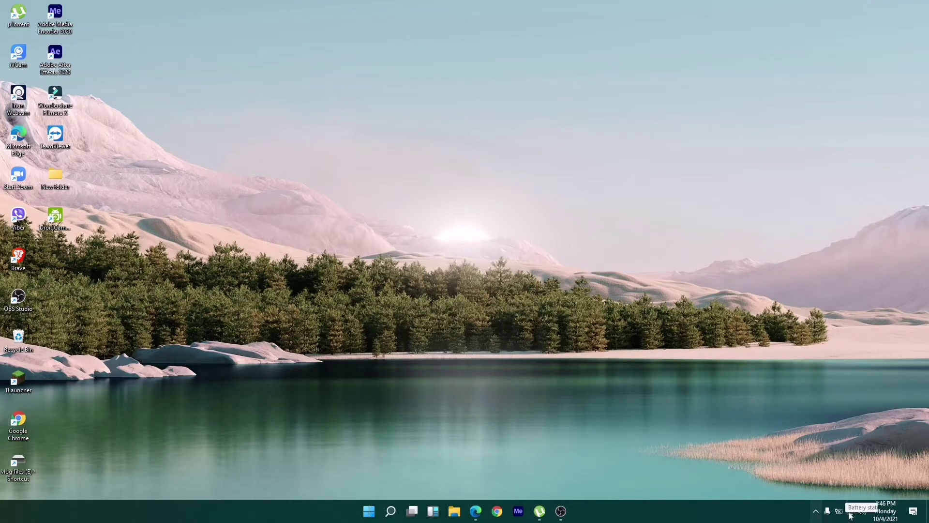
Set the active Ethernet connection's network profile to Private in the Network & Internet settings.
{"action": "left_click", "coordinate": [372, 510]}
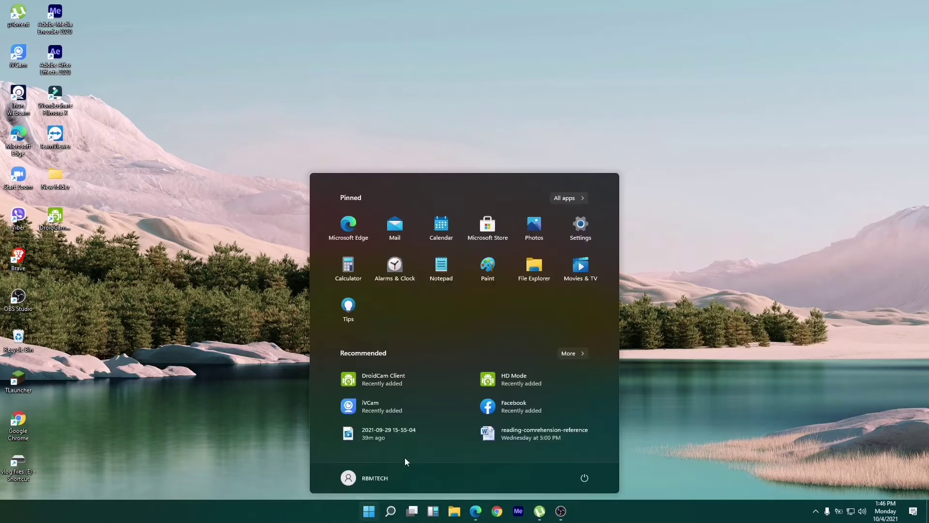
{"action": "left_click", "coordinate": [578, 230]}
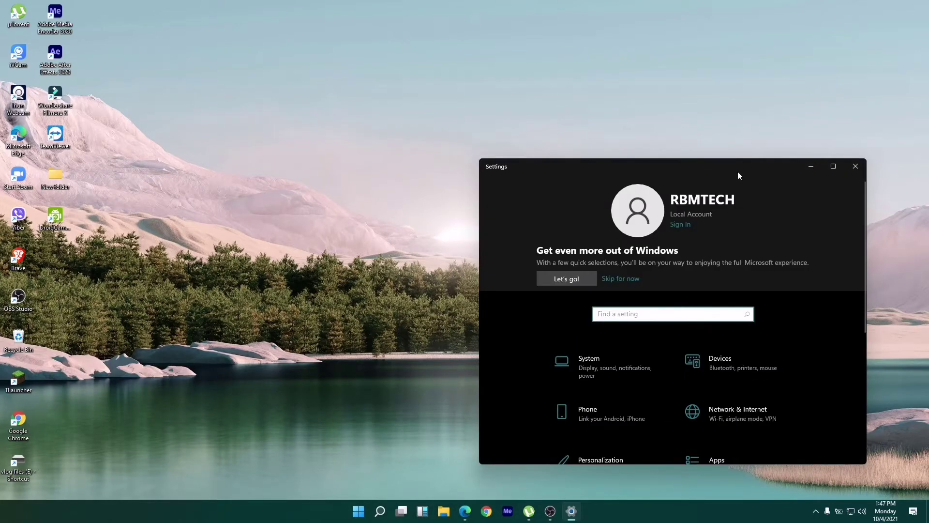
{"action": "left_click_drag", "start_coordinate": [738, 171], "coordinate": [611, 112]}
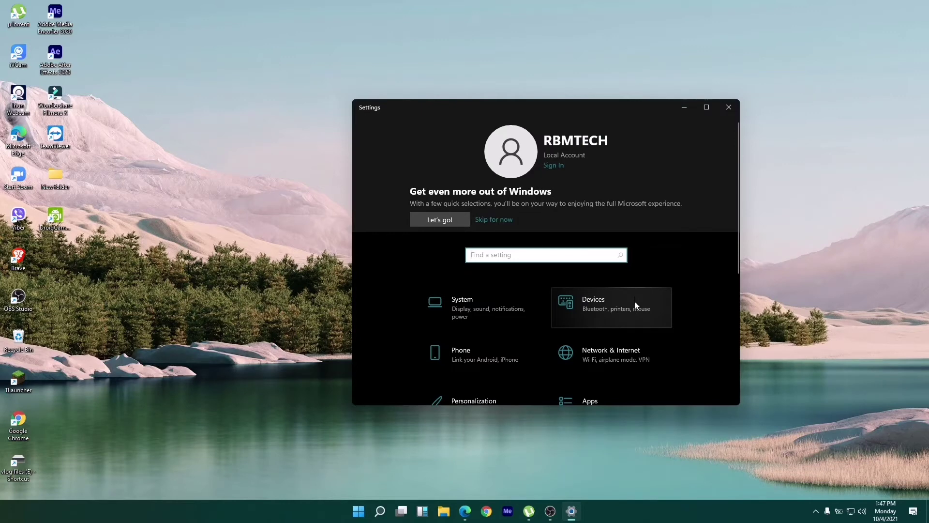
{"action": "scroll", "coordinate": [696, 317], "scroll_direction": "down", "scroll_amount": 2}
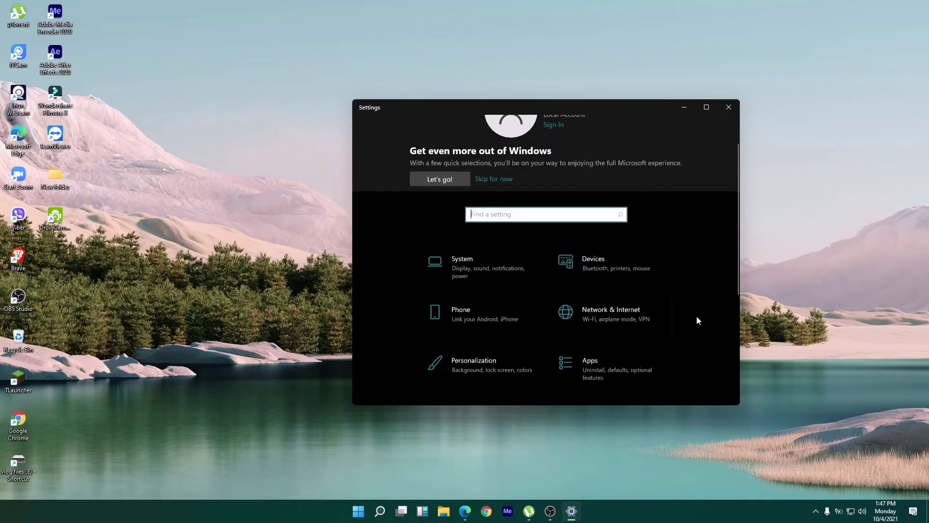
{"action": "scroll", "coordinate": [696, 320], "scroll_direction": "down", "scroll_amount": 2}
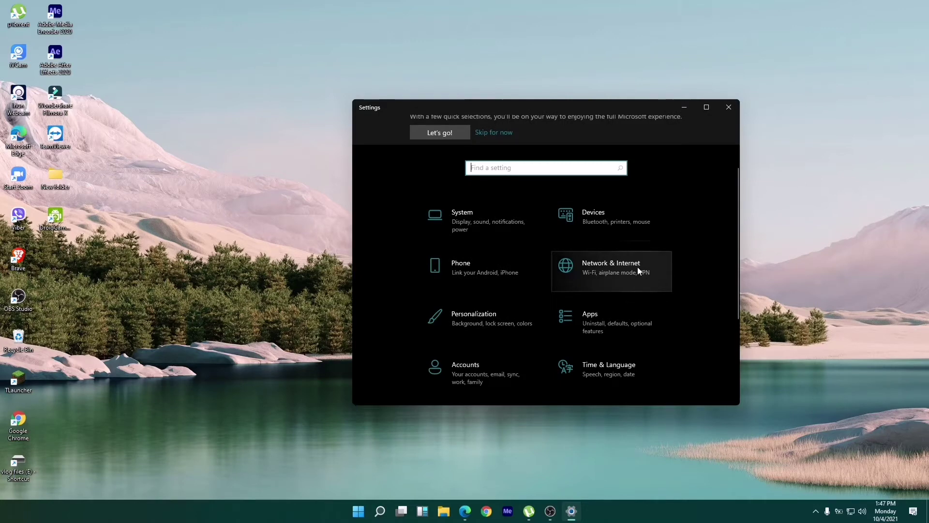
{"action": "left_click", "coordinate": [638, 268]}
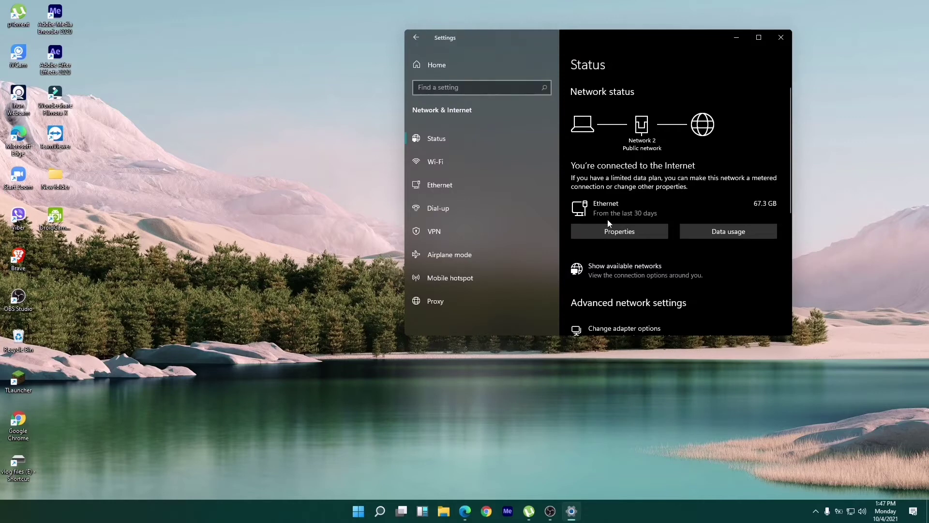
{"action": "left_click", "coordinate": [608, 213]}
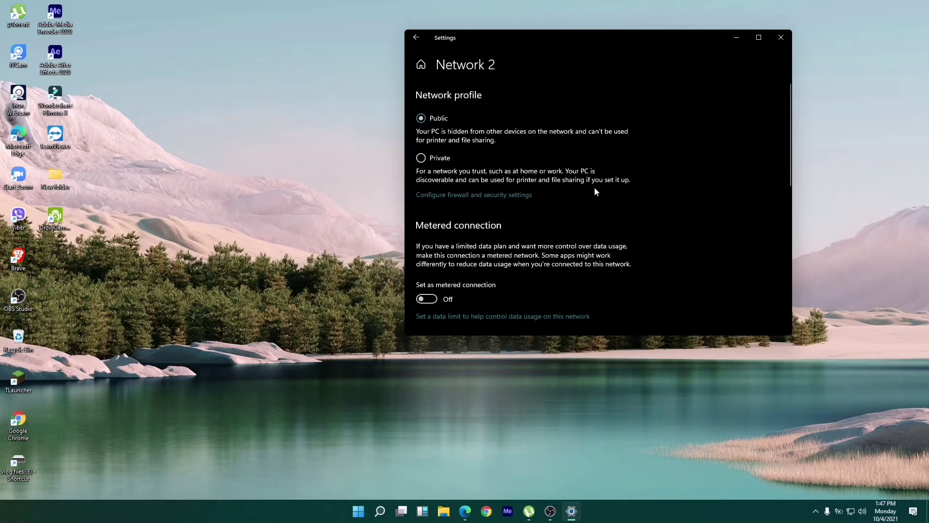
{"action": "left_click", "coordinate": [421, 159]}
{"action": "scroll", "coordinate": [513, 225], "scroll_direction": "down", "scroll_amount": 5}
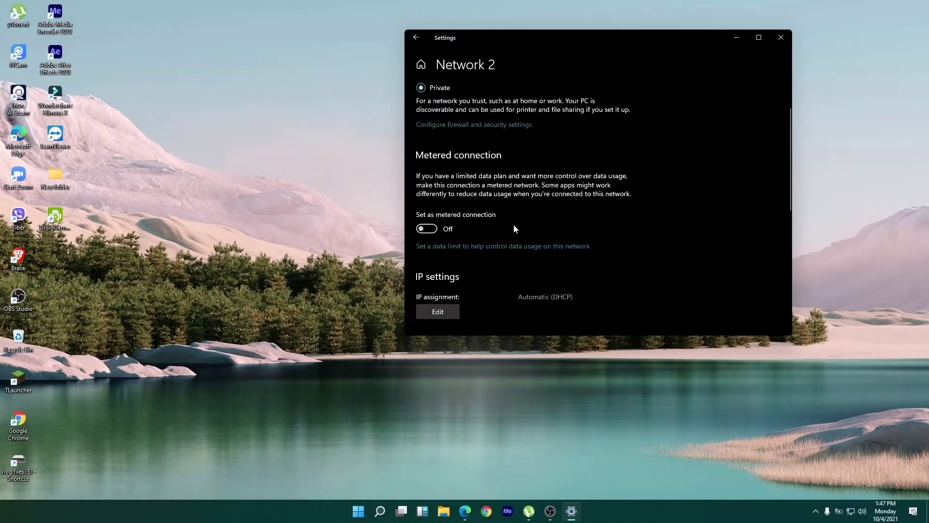
Open the advanced sharing options and review the Private profile's network discovery and file and printer sharing settings.
{"action": "left_click", "coordinate": [416, 43]}
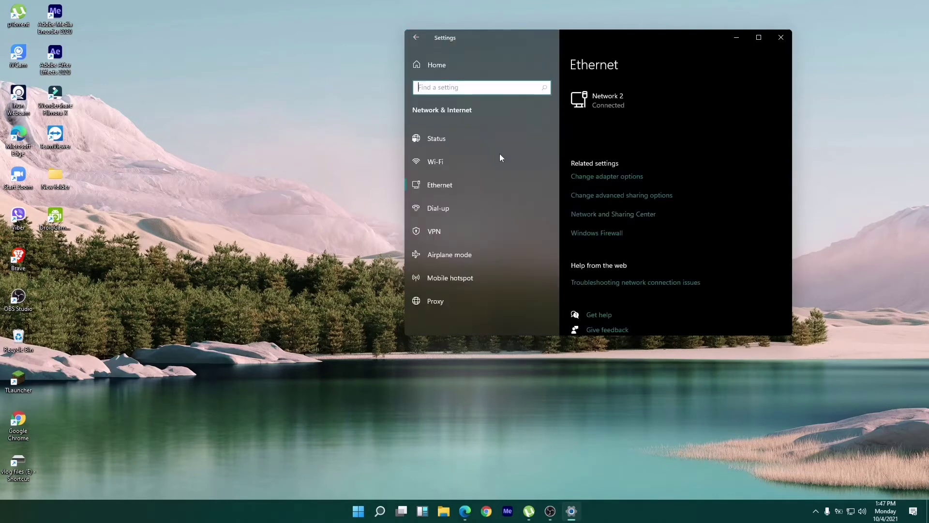
{"action": "left_click", "coordinate": [664, 203]}
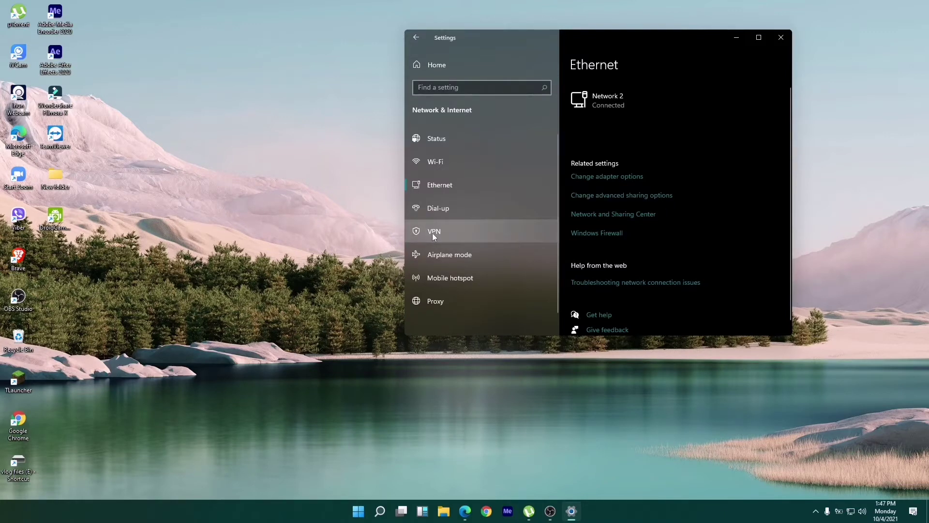
{"action": "left_click", "coordinate": [603, 196]}
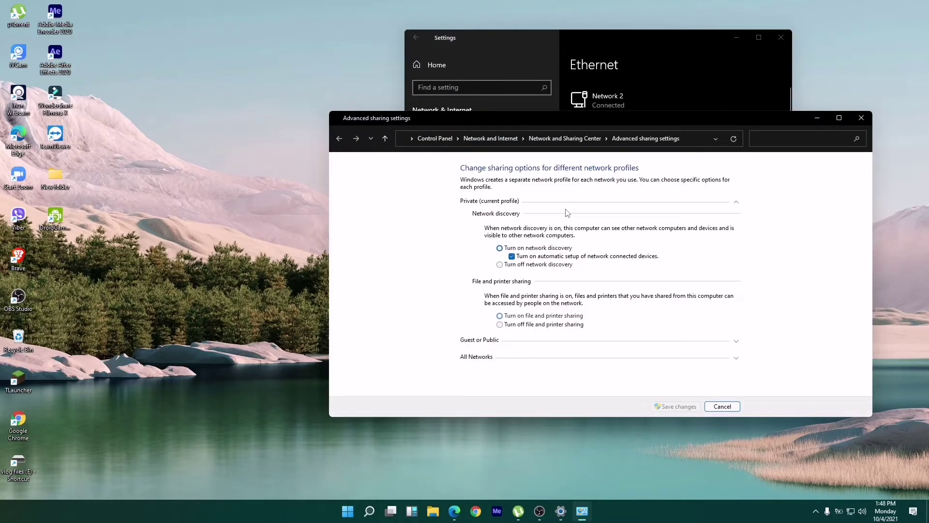
{"action": "left_click", "coordinate": [839, 117]}
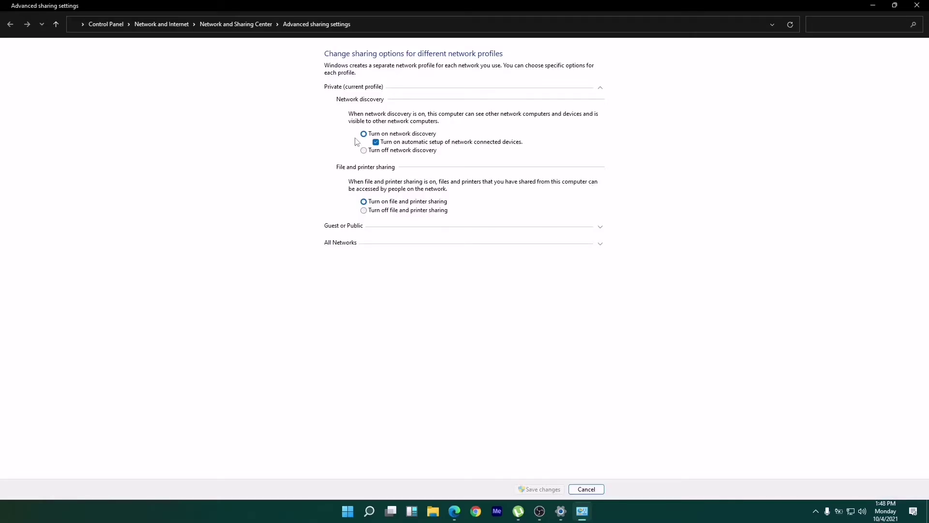
{"action": "left_click", "coordinate": [346, 88]}
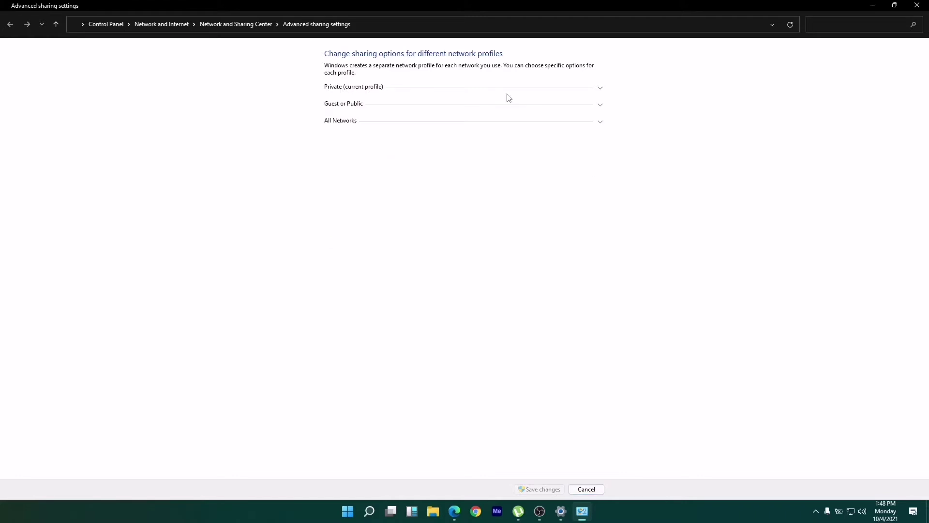
{"action": "left_click", "coordinate": [599, 88]}
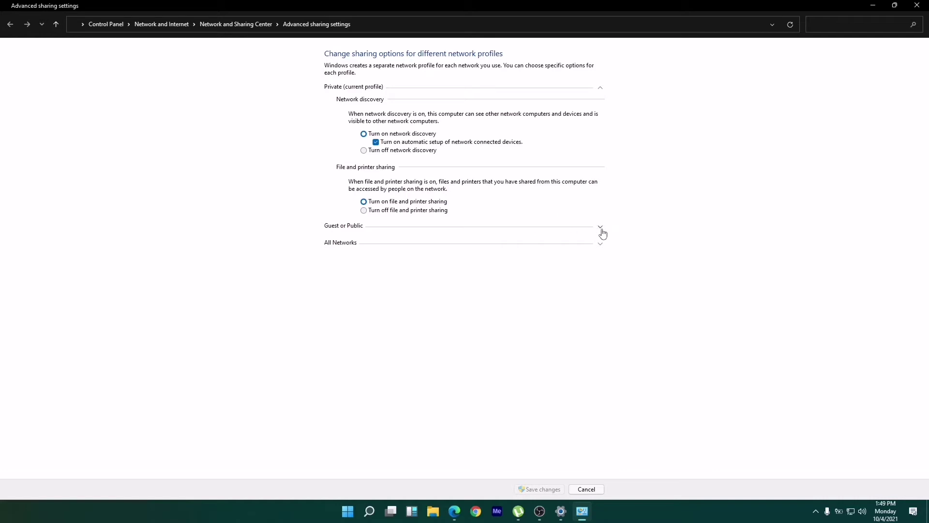
{"action": "left_click", "coordinate": [599, 91]}
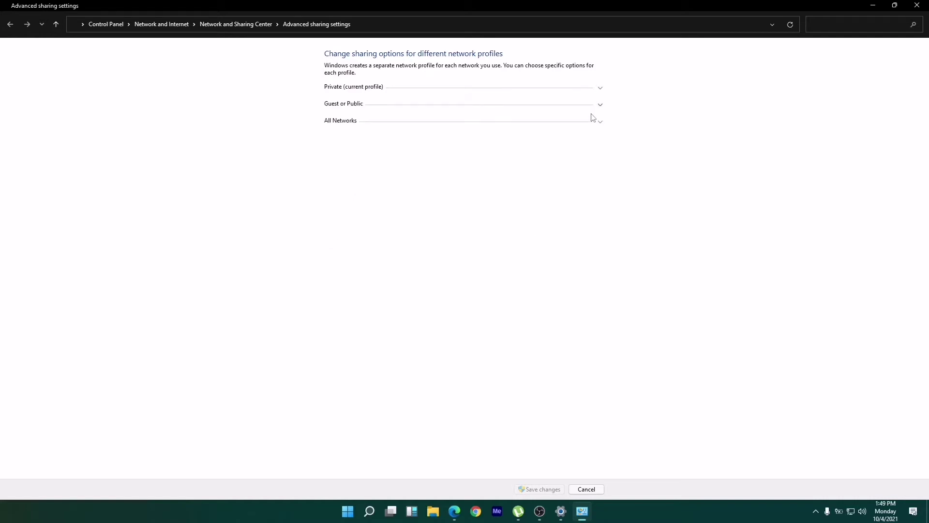
Turn on network discovery for the Guest or Public network profile.
{"action": "left_click", "coordinate": [600, 105]}
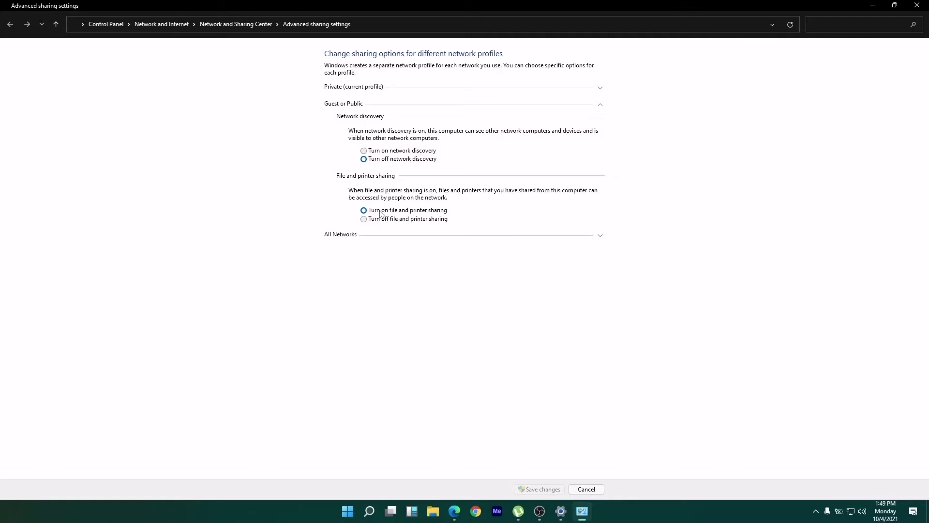
{"action": "left_click", "coordinate": [366, 151]}
{"action": "left_click", "coordinate": [601, 105]}
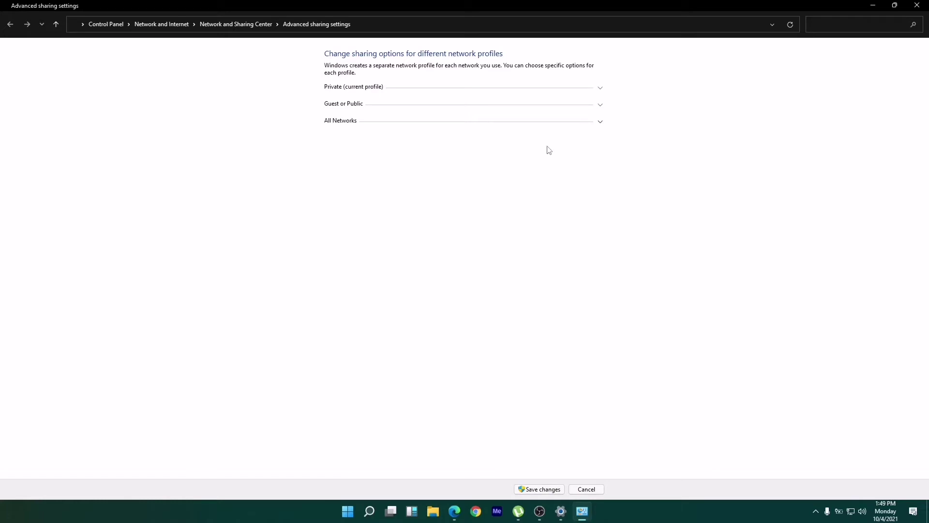
Turn off password protected sharing for All Networks, save the sharing changes and close Settings.
{"action": "left_click", "coordinate": [599, 124]}
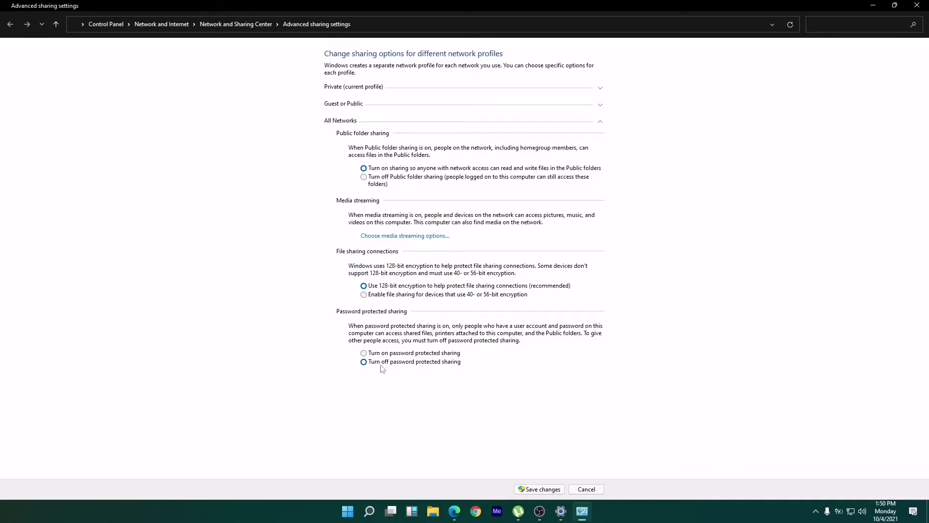
{"action": "left_click", "coordinate": [365, 355]}
{"action": "left_click", "coordinate": [365, 363]}
{"action": "left_click", "coordinate": [543, 489]}
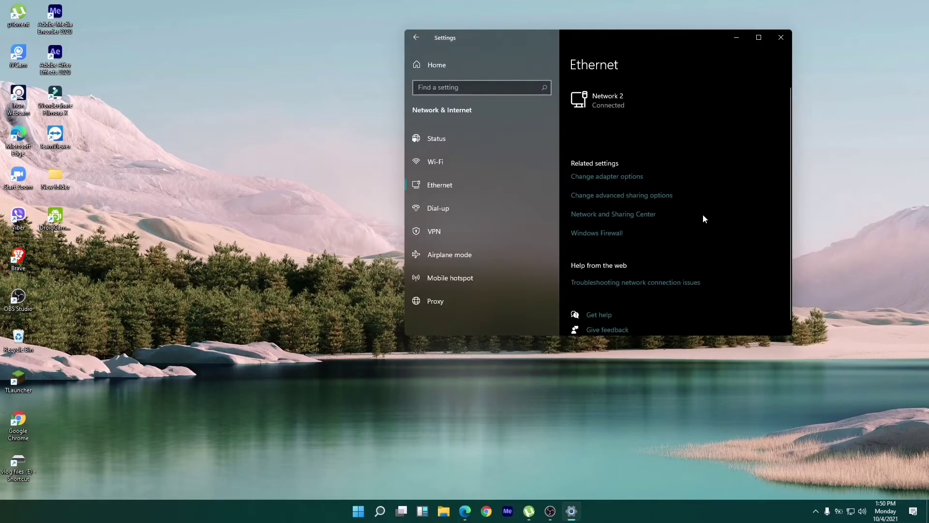
{"action": "left_click", "coordinate": [780, 39]}
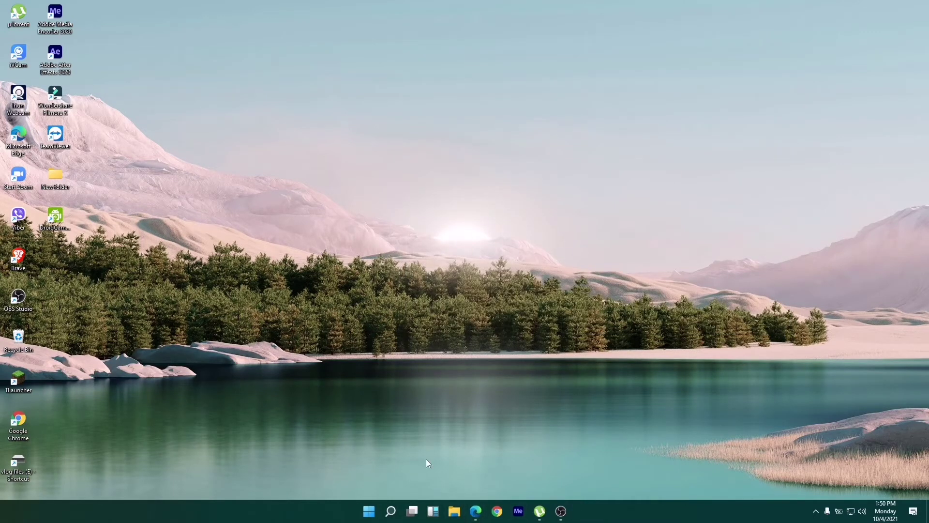
Create a new folder named FILES TRANSFER on the desktop.
{"action": "key", "text": "super+e"}
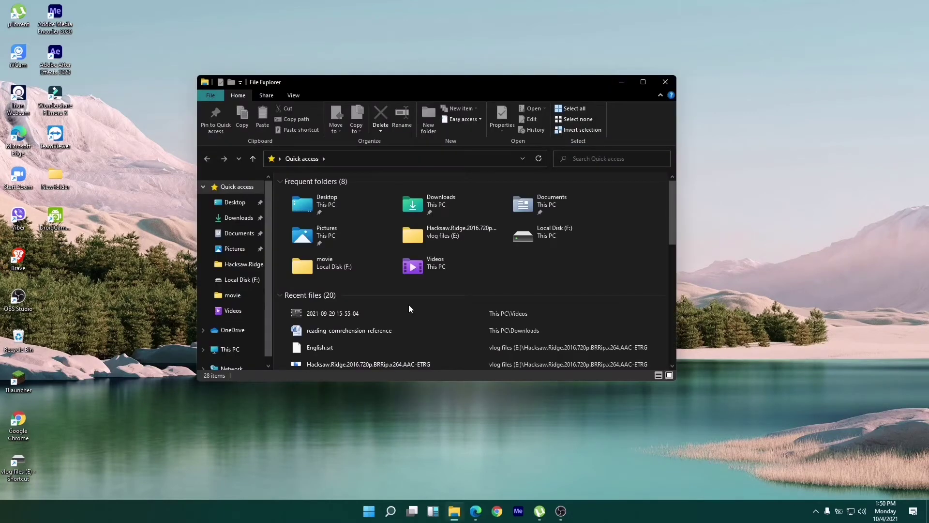
{"action": "key", "text": "super+Up"}
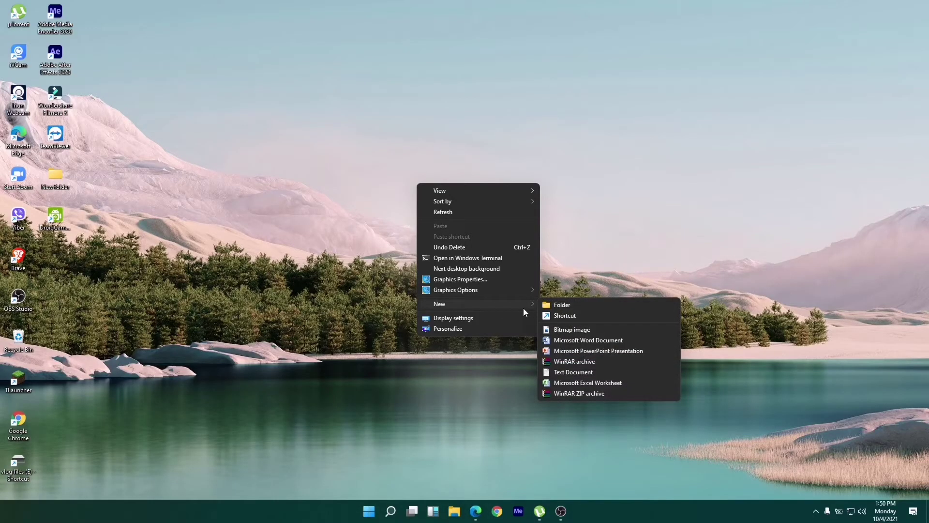
{"action": "left_click", "coordinate": [562, 304]}
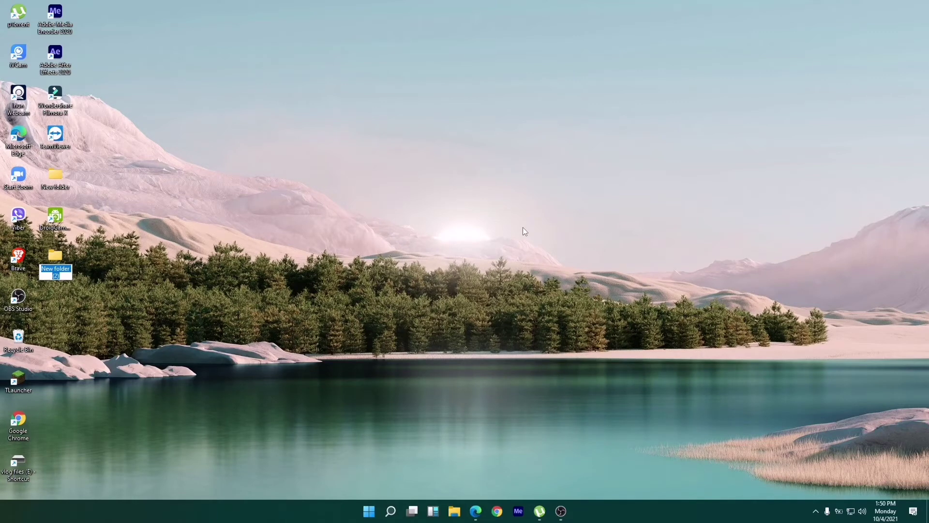
{"action": "type", "text": "FILES"}
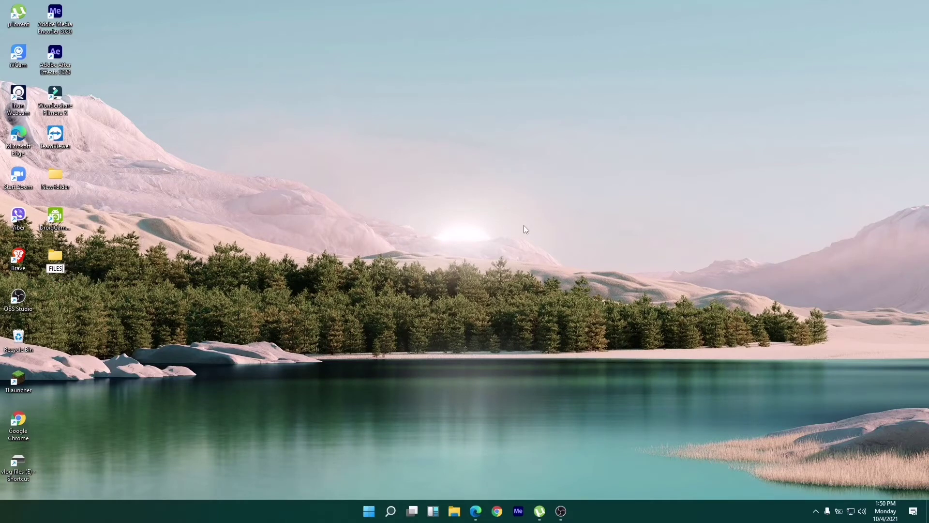
{"action": "type", "text": " TRANSFER"}
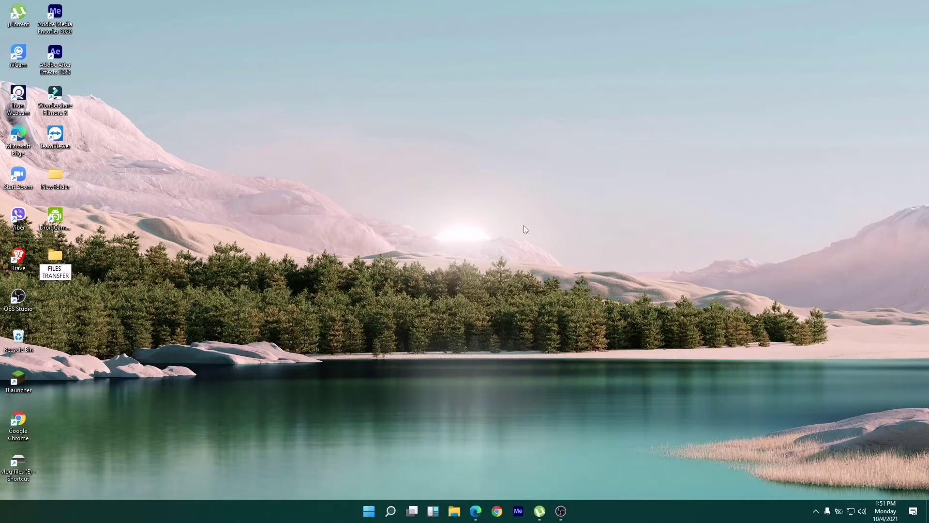
{"action": "key", "text": "Return"}
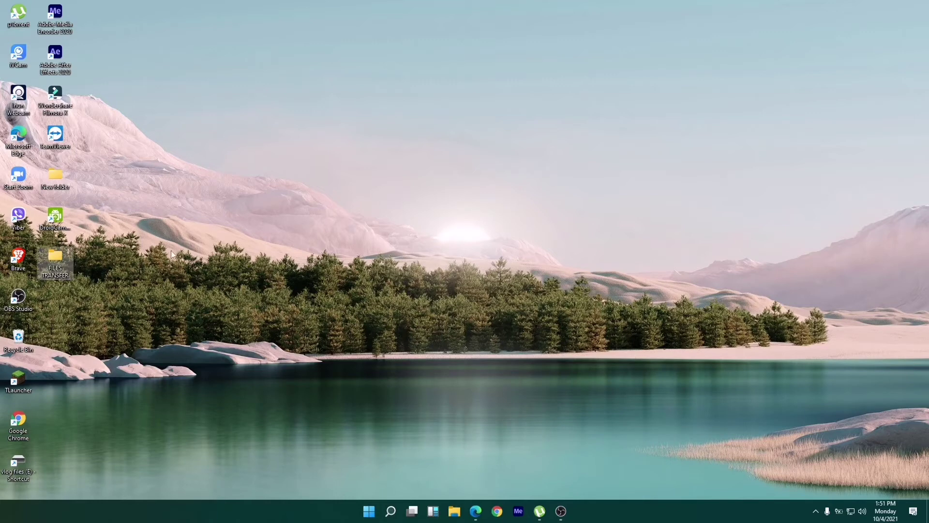
{"action": "left_click_drag", "start_coordinate": [93, 321], "coordinate": [66, 292]}
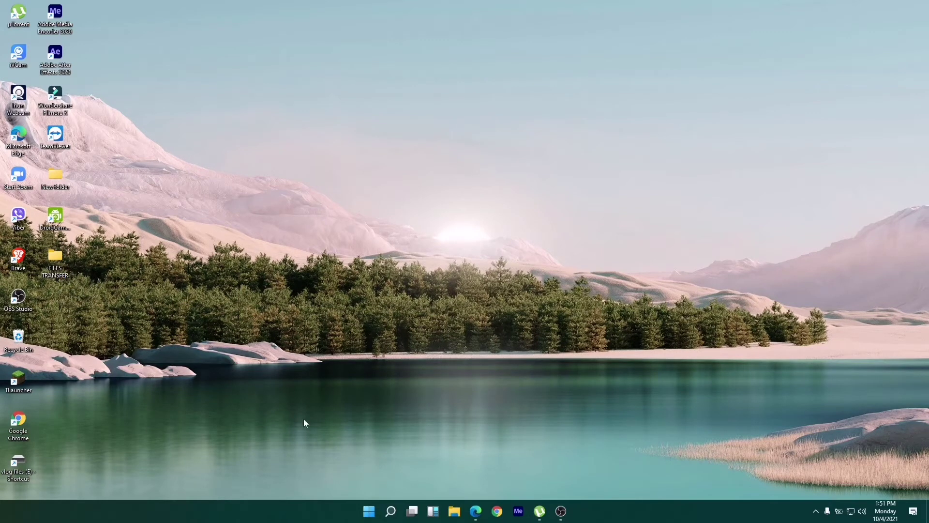
Open network access for specific people on the desktop's FILES TRANSFER folder and add Everyone to the sharing list.
{"action": "right_click", "coordinate": [63, 266]}
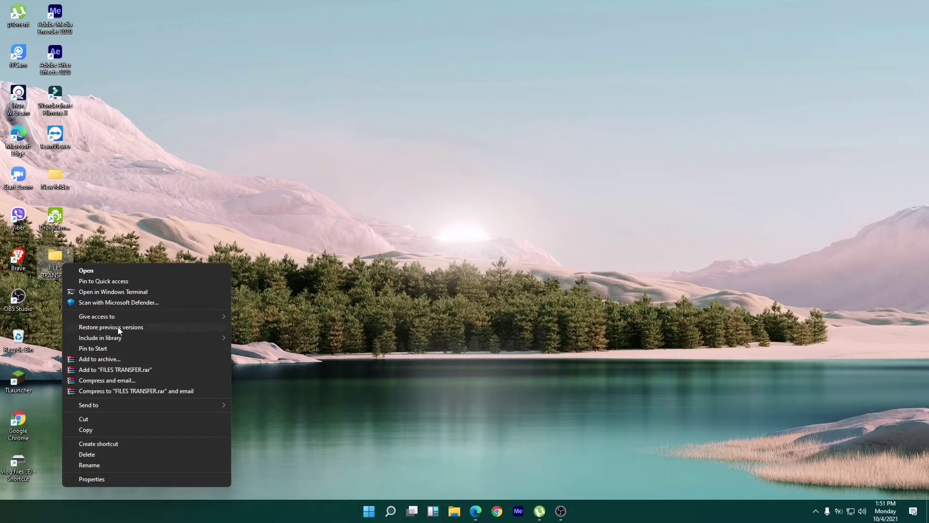
{"action": "mouse_move", "coordinate": [118, 318]}
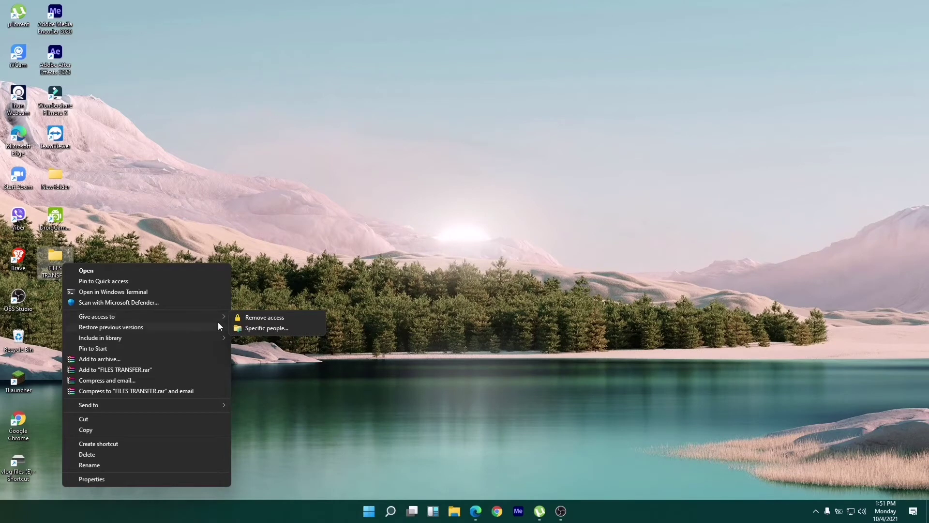
{"action": "left_click", "coordinate": [280, 328]}
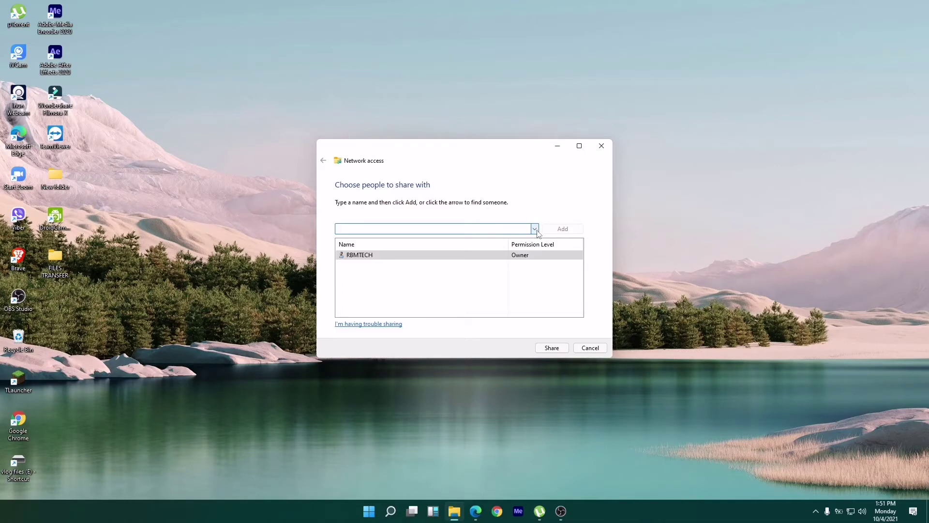
{"action": "left_click", "coordinate": [537, 231]}
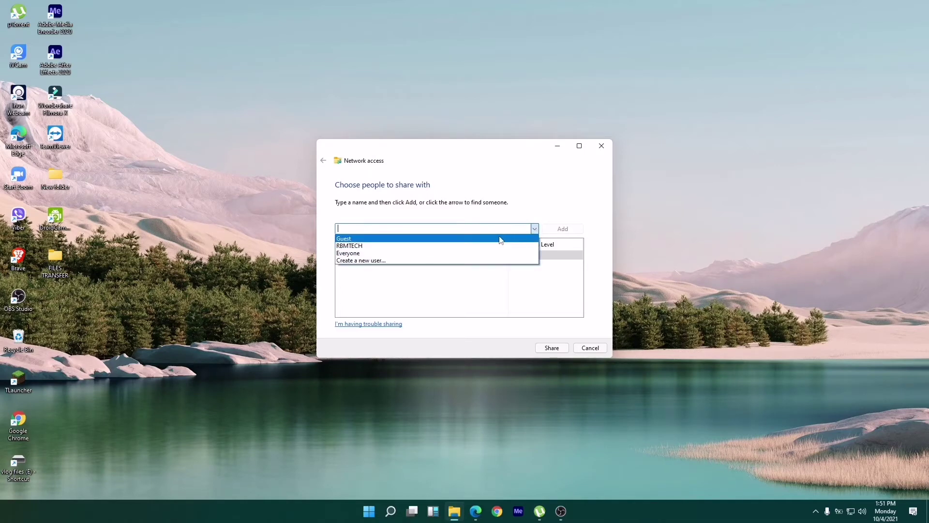
{"action": "left_click", "coordinate": [421, 254]}
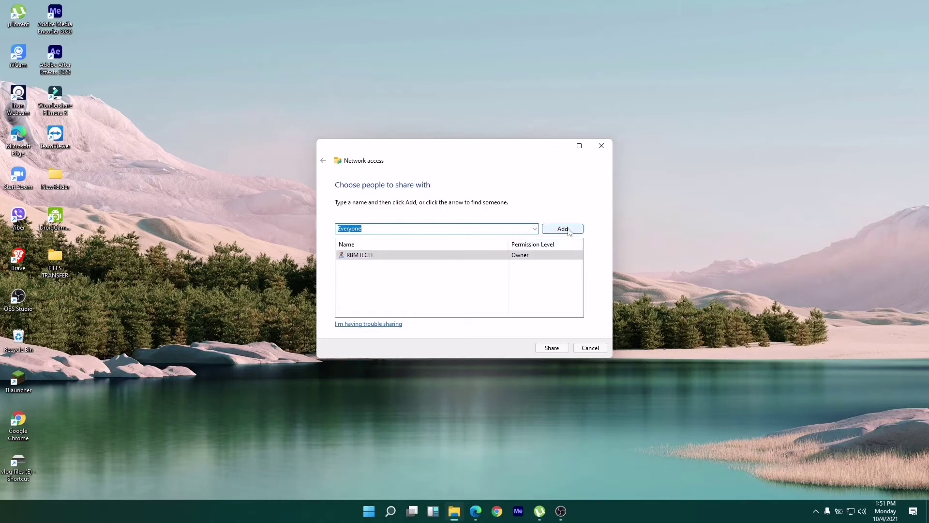
{"action": "left_click", "coordinate": [561, 229]}
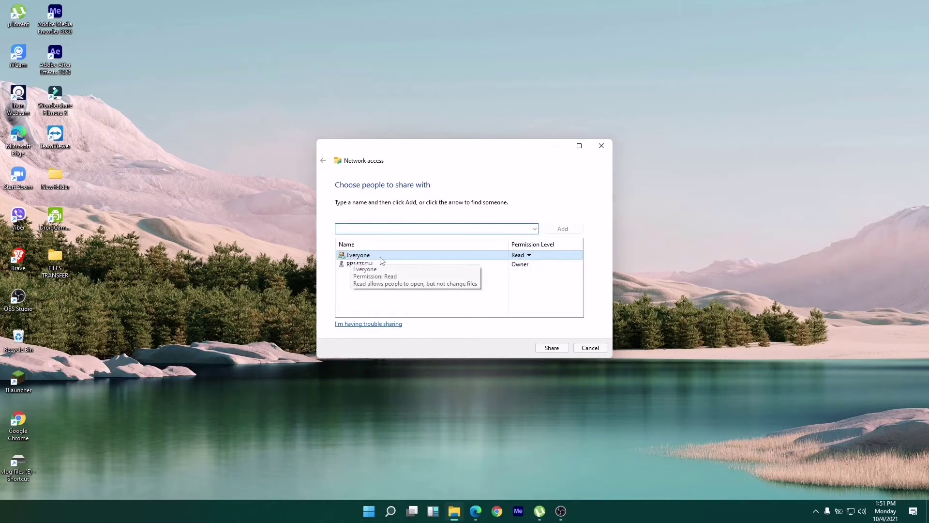
Set Everyone's permission level to Read/Write, share the FILES TRANSFER folder and finish the sharing wizard.
{"action": "left_click", "coordinate": [529, 255]}
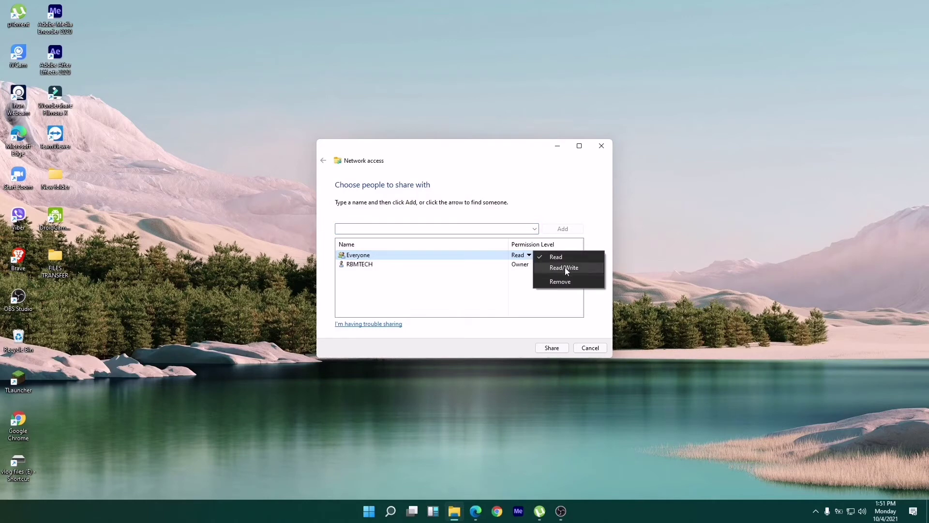
{"action": "left_click", "coordinate": [575, 274]}
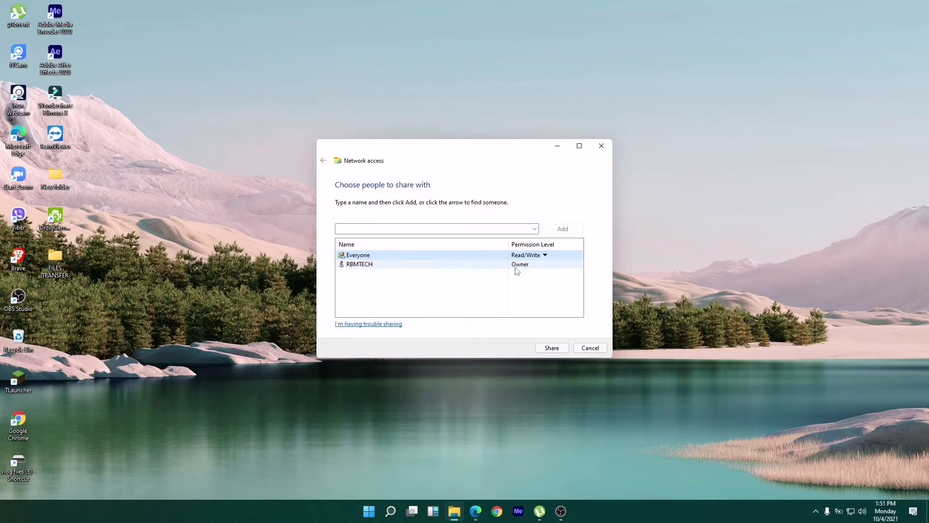
{"action": "left_click", "coordinate": [552, 348]}
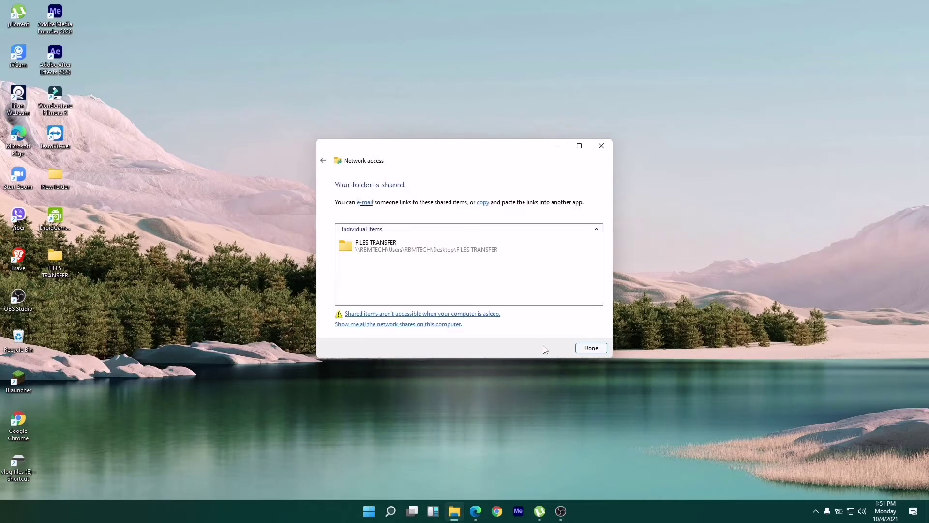
{"action": "left_click", "coordinate": [592, 348]}
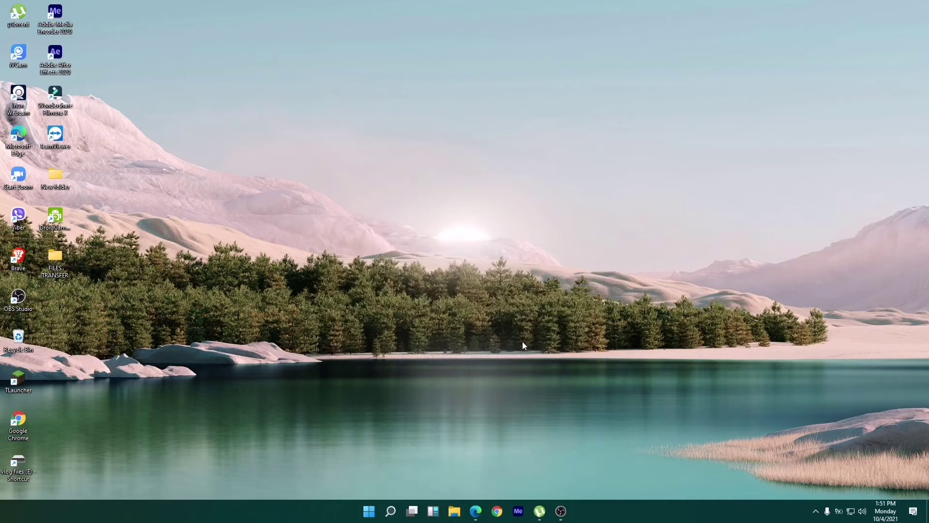
Refresh the desktop and reopen the FILES TRANSFER folder's network access list to check who it is shared with.
{"action": "right_click", "coordinate": [339, 281]}
{"action": "left_click", "coordinate": [362, 305]}
{"action": "right_click", "coordinate": [53, 262]}
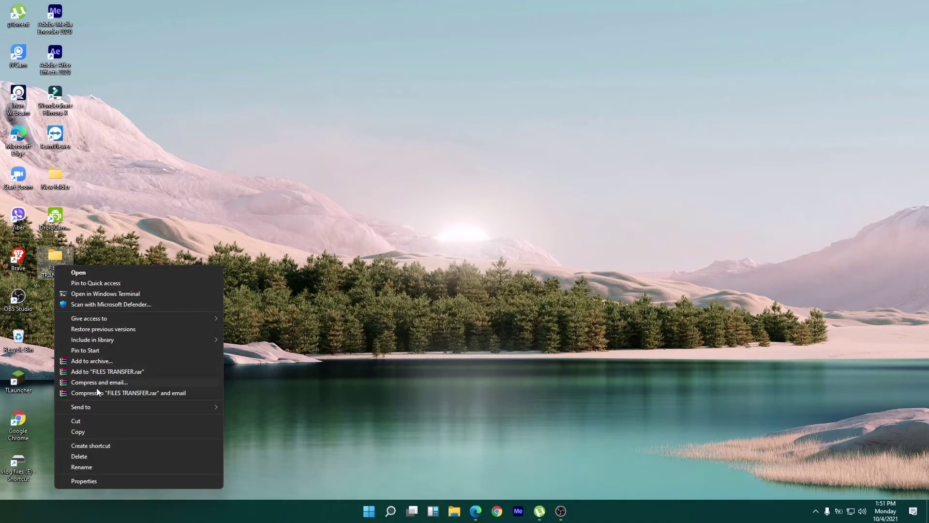
{"action": "mouse_move", "coordinate": [210, 324]}
{"action": "left_click", "coordinate": [257, 329]}
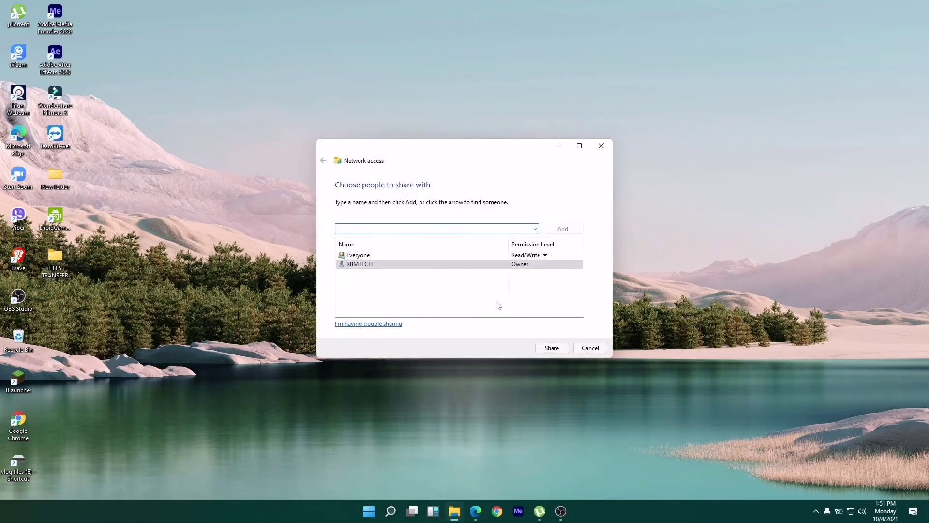
{"action": "left_click", "coordinate": [585, 349]}
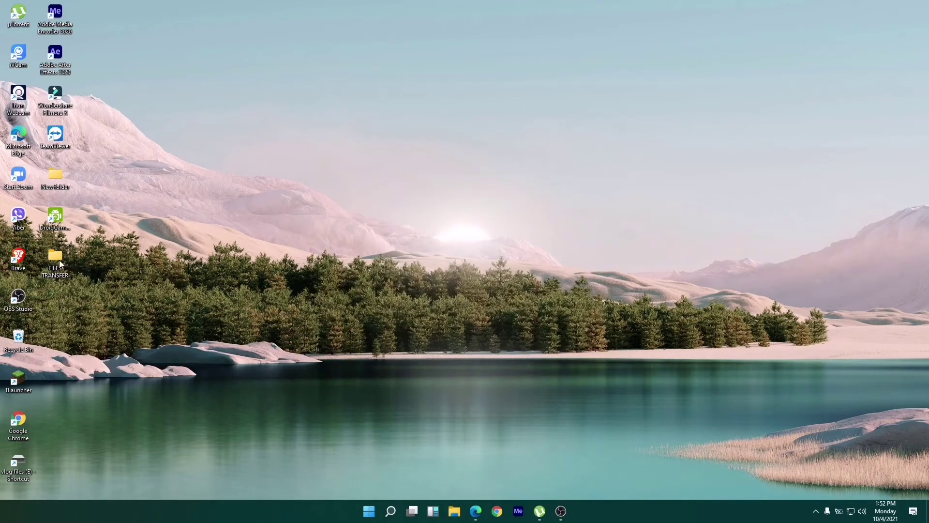
Open the sharing properties of the FILES TRANSFER folder and enable sharing this folder in Advanced Sharing.
{"action": "right_click", "coordinate": [59, 262]}
{"action": "left_click", "coordinate": [109, 478]}
{"action": "left_click_drag", "start_coordinate": [157, 262], "coordinate": [260, 240]}
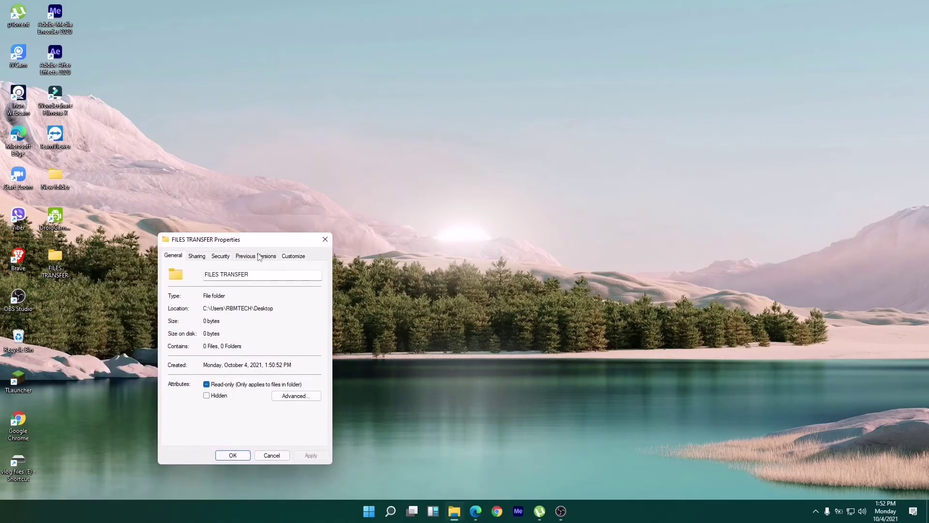
{"action": "left_click", "coordinate": [199, 258]}
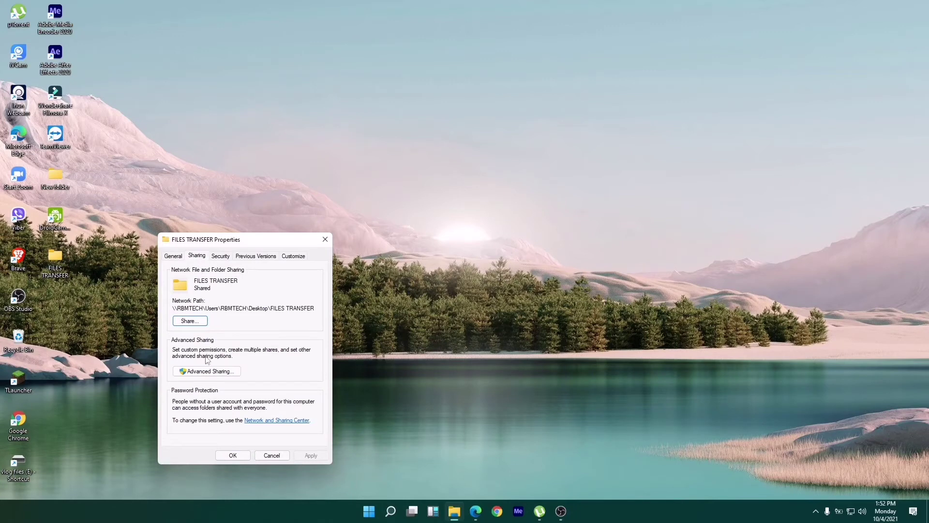
{"action": "left_click", "coordinate": [188, 321]}
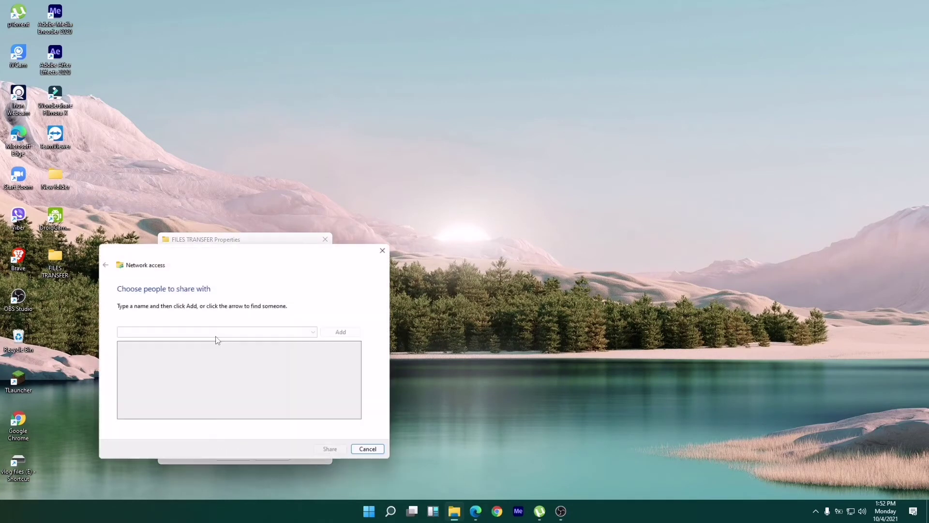
{"action": "left_click", "coordinate": [385, 250]}
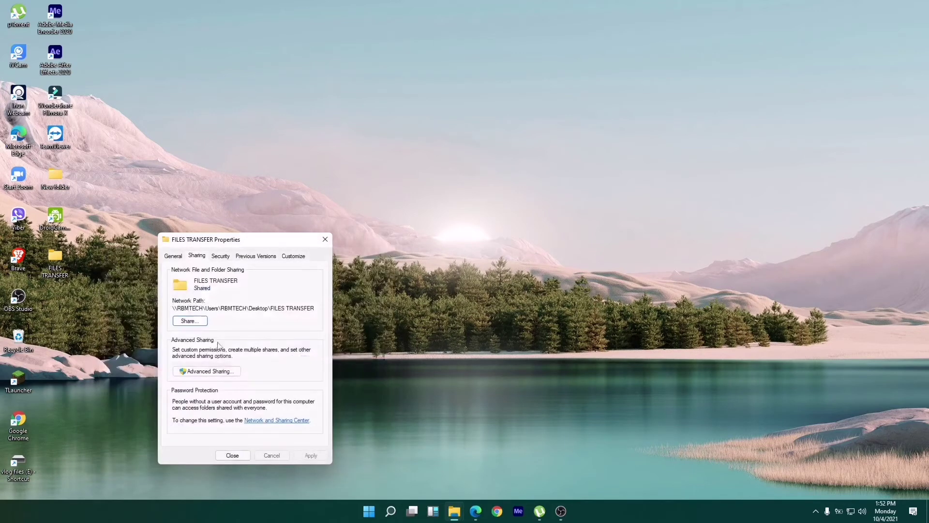
{"action": "left_click", "coordinate": [221, 371]}
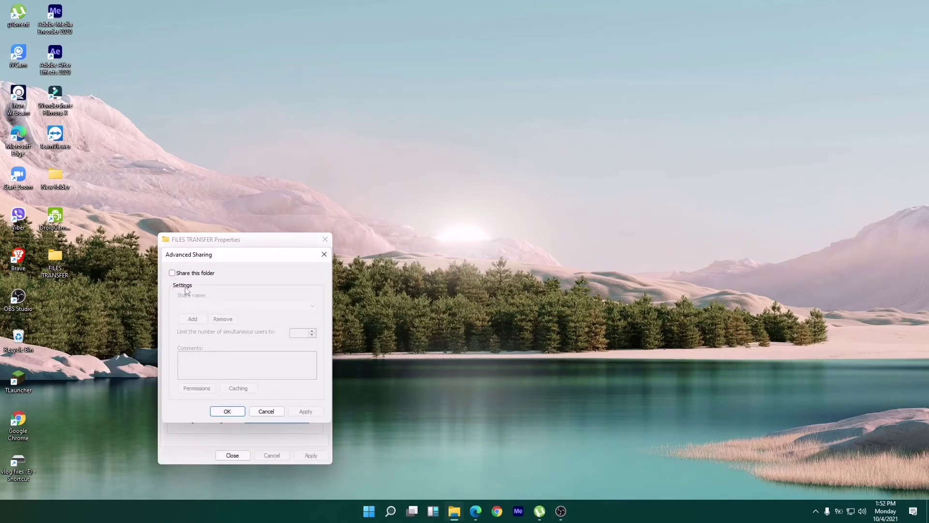
{"action": "left_click", "coordinate": [172, 273]}
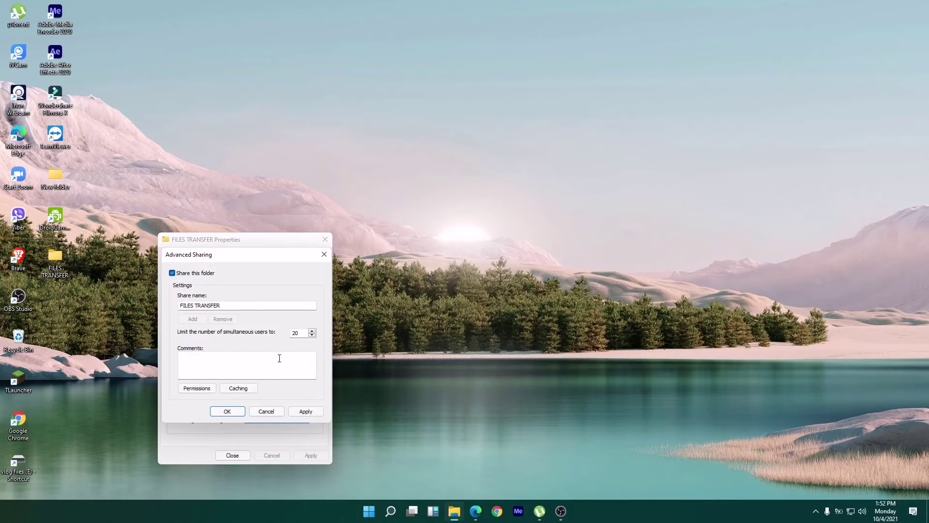
Allow Everyone Full Control in the share permissions for FILES TRANSFER and accept the permissions.
{"action": "left_click", "coordinate": [203, 389]}
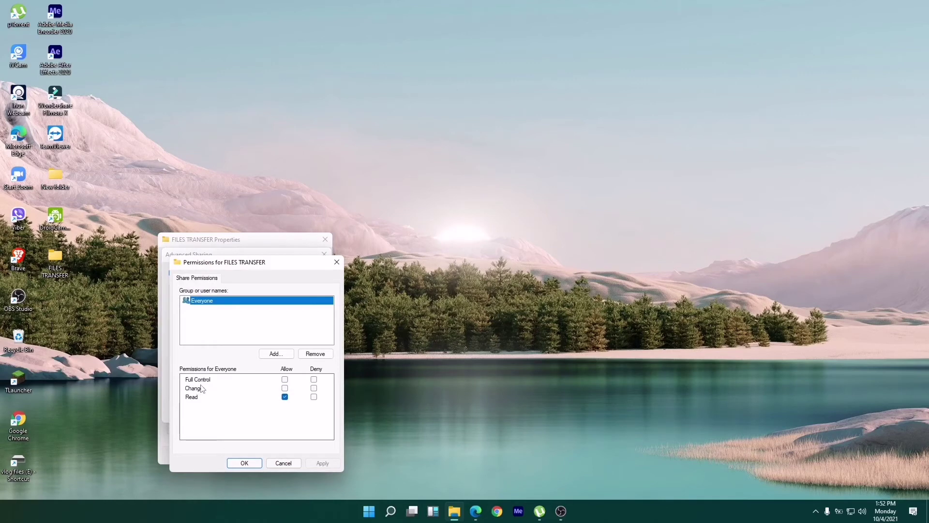
{"action": "left_click", "coordinate": [285, 380]}
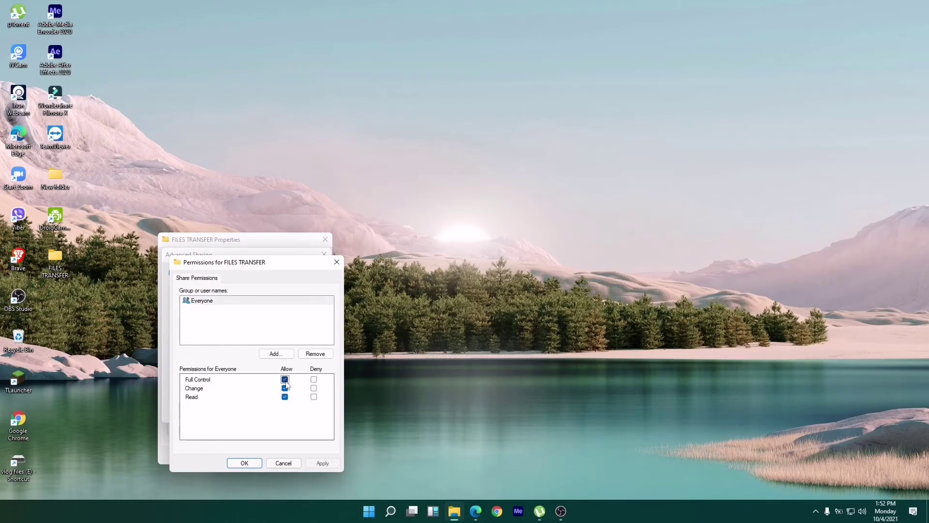
{"action": "left_click", "coordinate": [309, 464]}
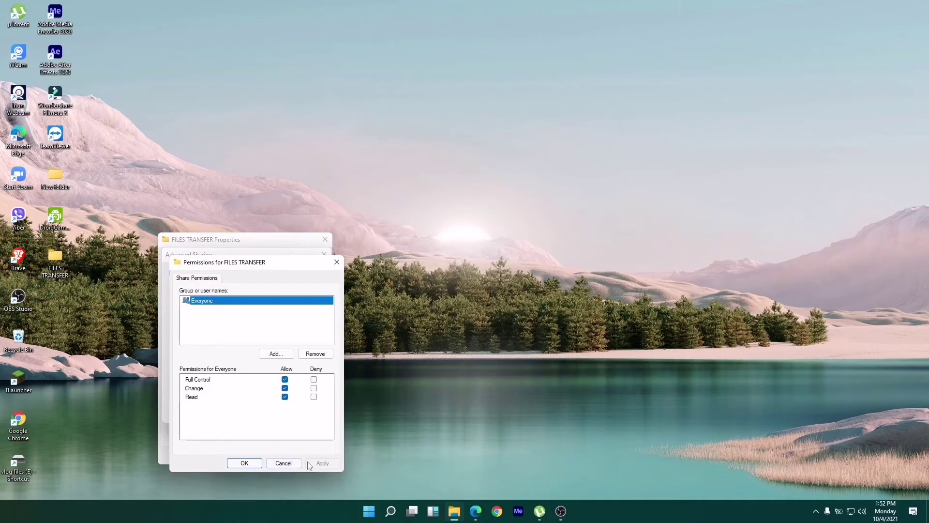
{"action": "left_click", "coordinate": [244, 464]}
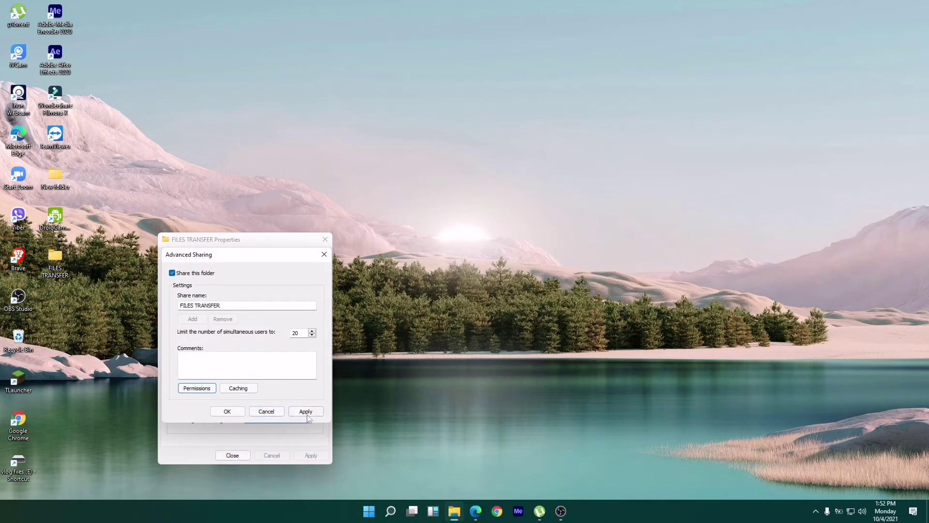
Apply the advanced sharing settings, close the FILES TRANSFER properties and refresh the desktop.
{"action": "left_click", "coordinate": [306, 413]}
{"action": "left_click", "coordinate": [227, 411]}
{"action": "left_click", "coordinate": [233, 456]}
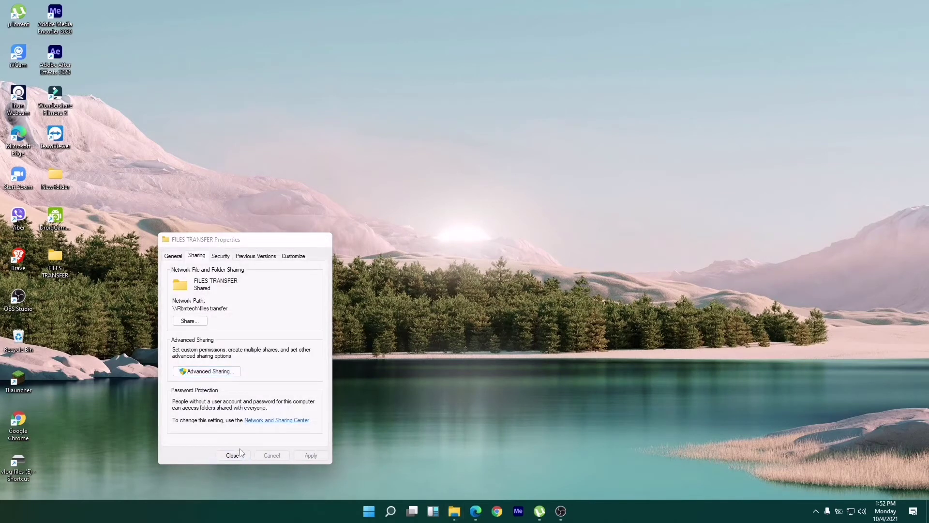
{"action": "right_click", "coordinate": [313, 367]}
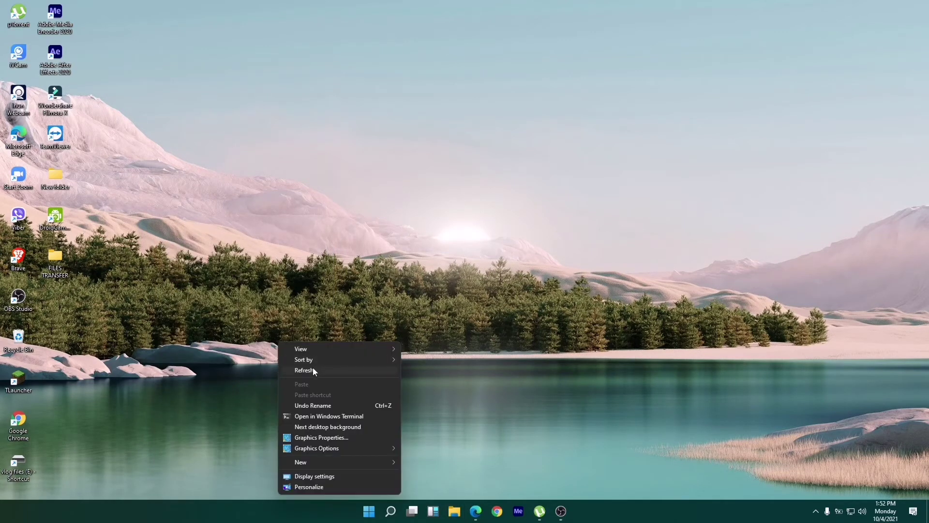
{"action": "left_click", "coordinate": [311, 368]}
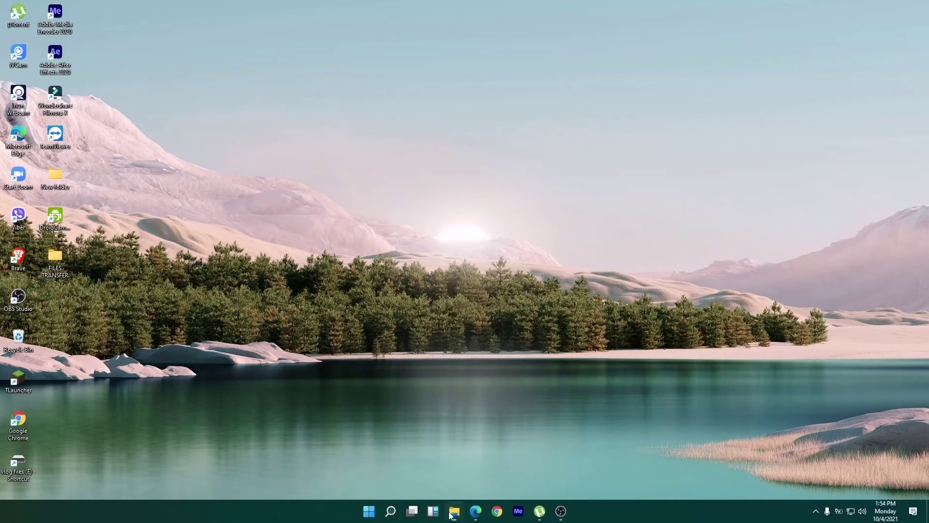
Switch to File Explorer, start mapping a network drive and choose drive letter A:.
{"action": "left_click", "coordinate": [454, 511]}
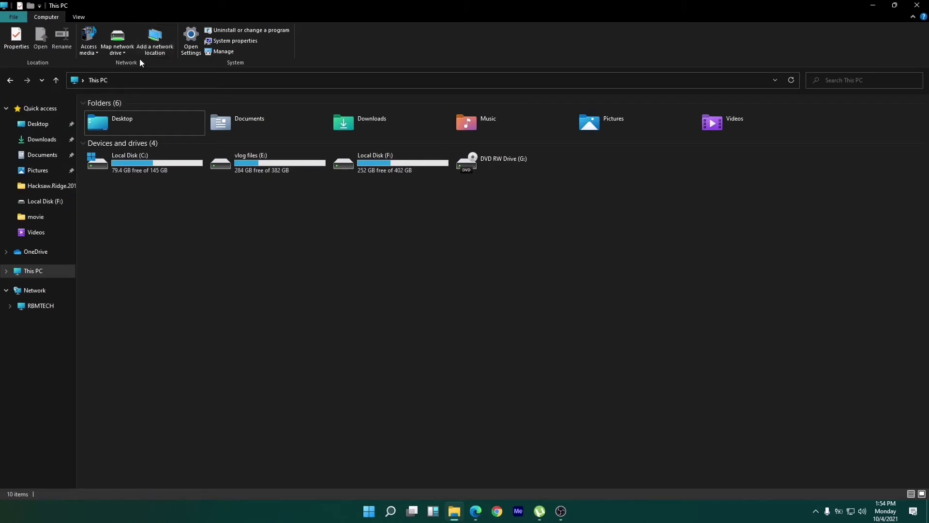
{"action": "left_click", "coordinate": [125, 54]}
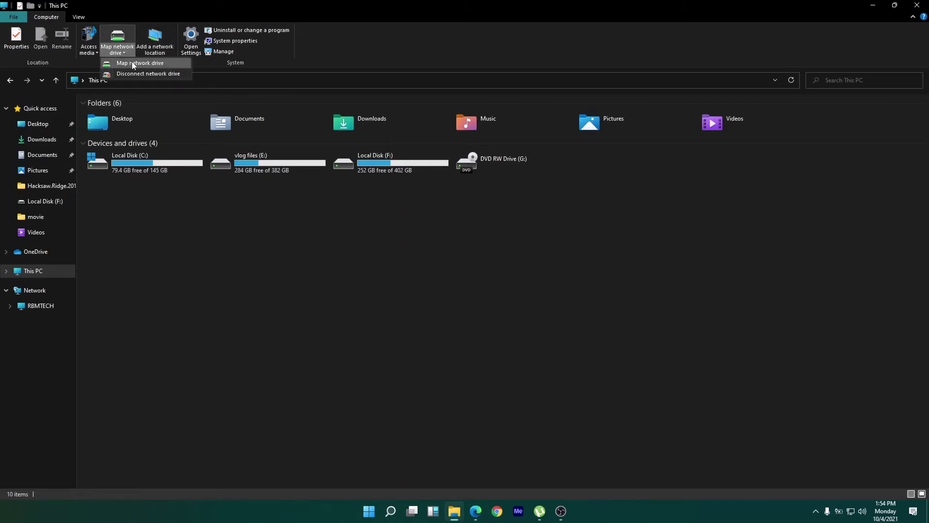
{"action": "left_click", "coordinate": [134, 66]}
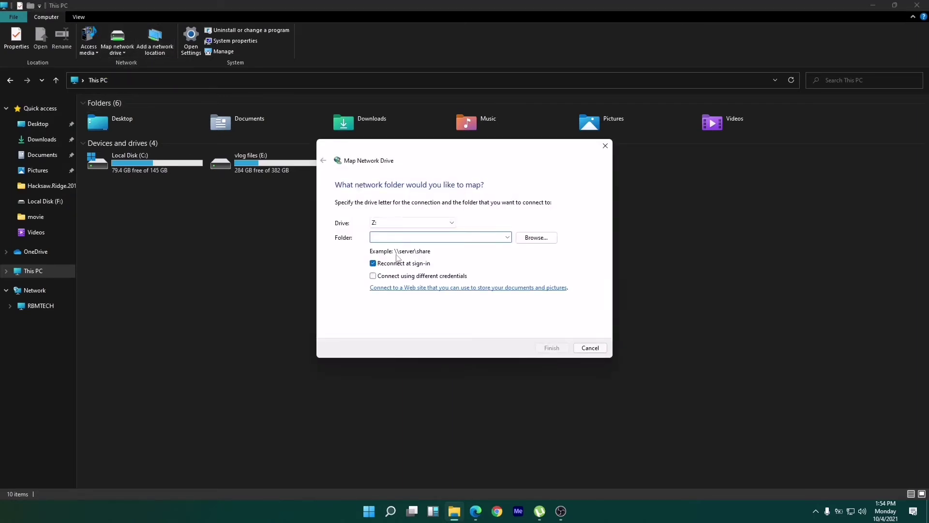
{"action": "left_click", "coordinate": [447, 223]}
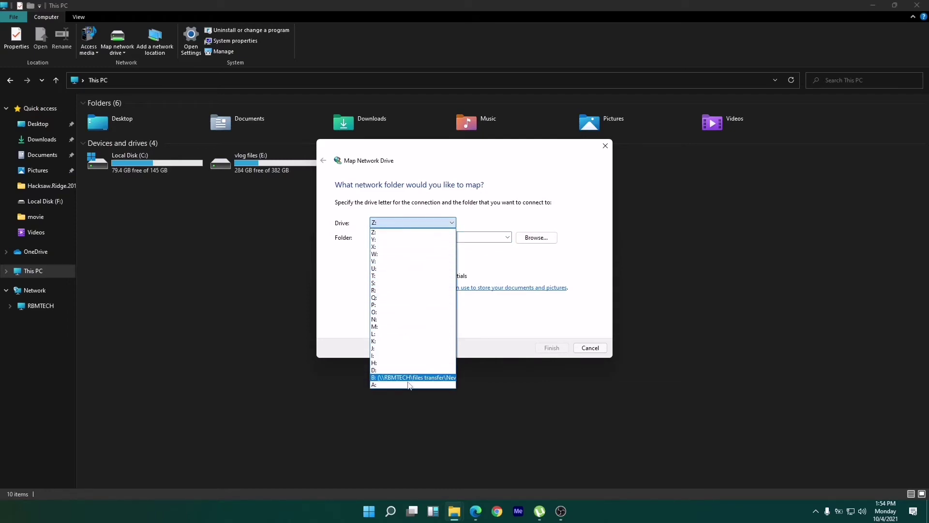
{"action": "left_click", "coordinate": [411, 385]}
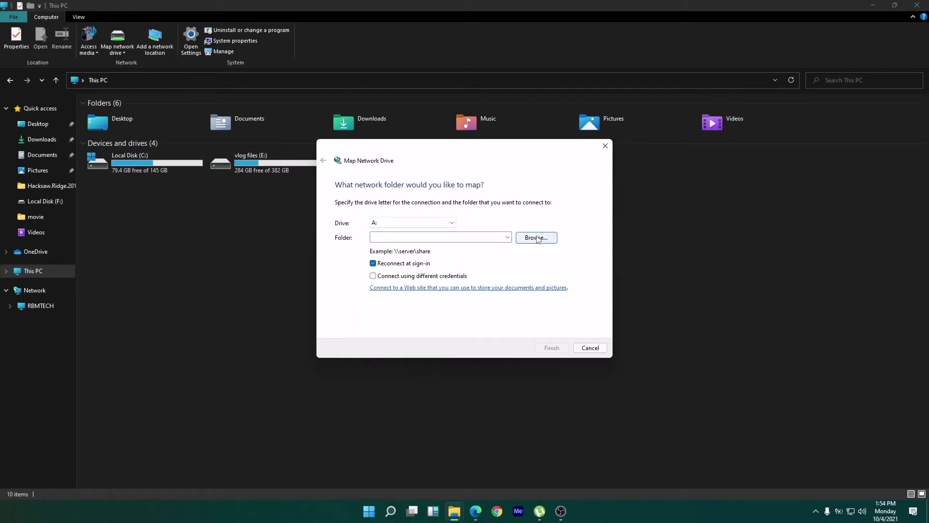
Select the Users share on RBMTECH as the network folder to map and finish the drive mapping.
{"action": "left_click", "coordinate": [533, 238]}
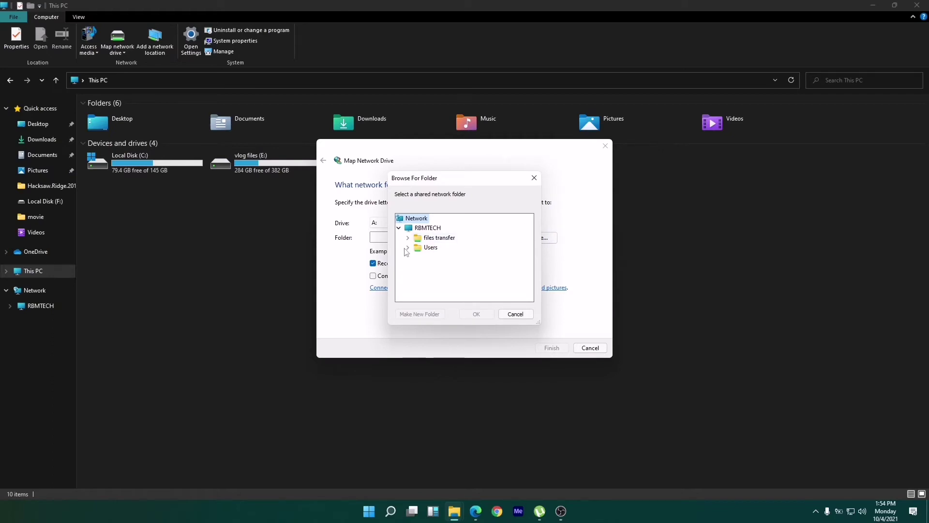
{"action": "double_click", "coordinate": [429, 248]}
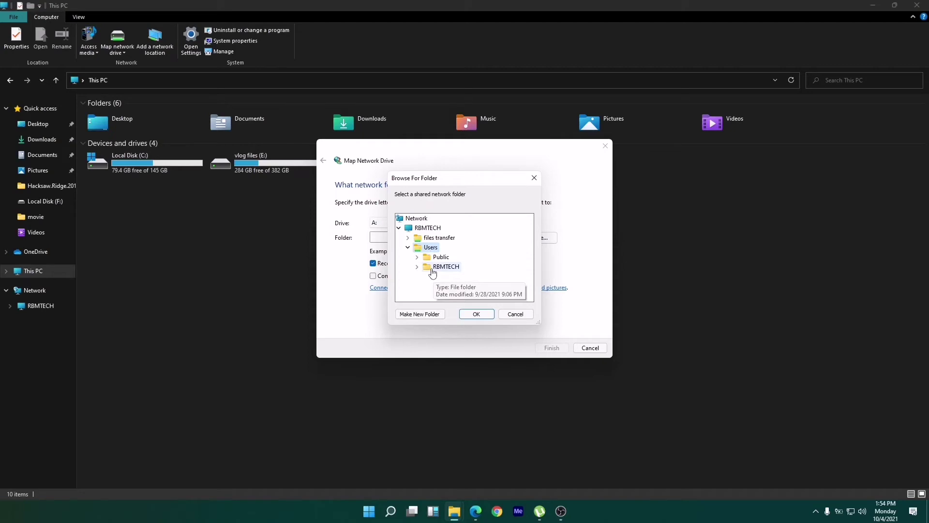
{"action": "double_click", "coordinate": [432, 269]}
{"action": "scroll", "coordinate": [428, 279], "scroll_direction": "up", "scroll_amount": 3}
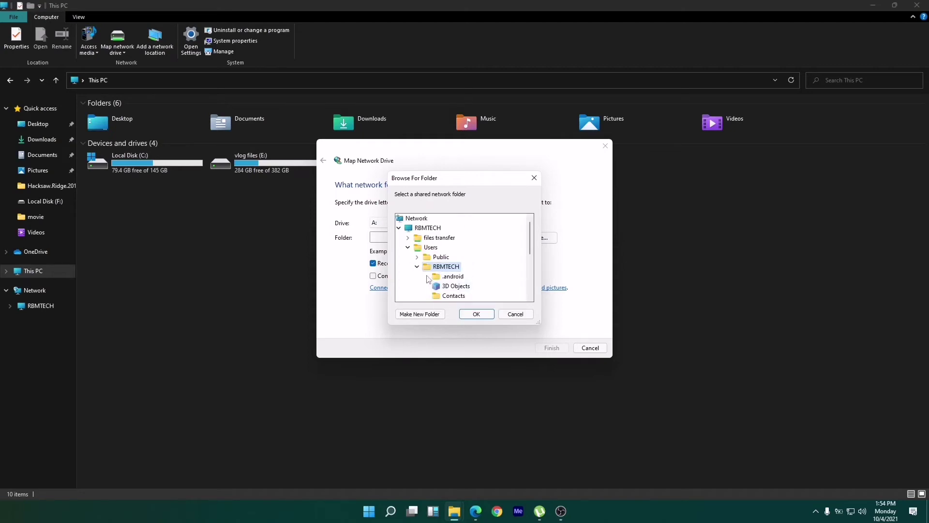
{"action": "left_click", "coordinate": [408, 248]}
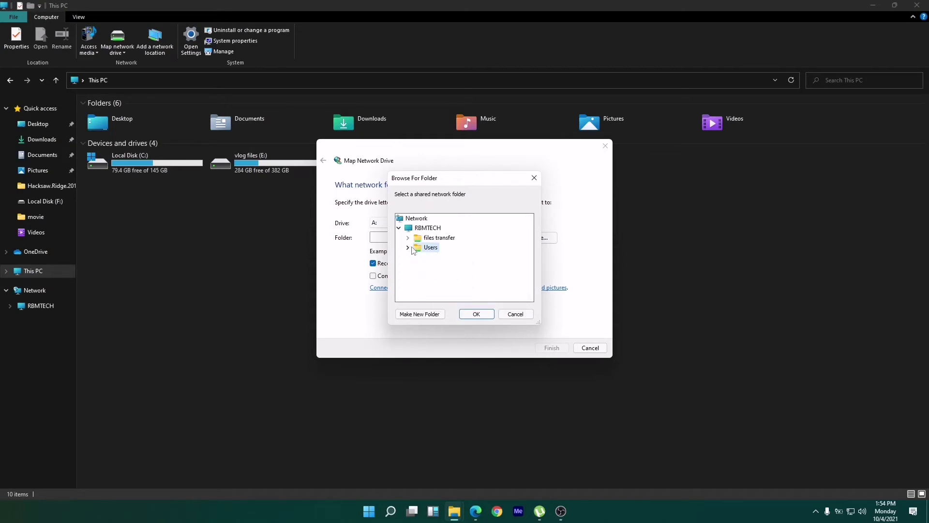
{"action": "left_click", "coordinate": [476, 314]}
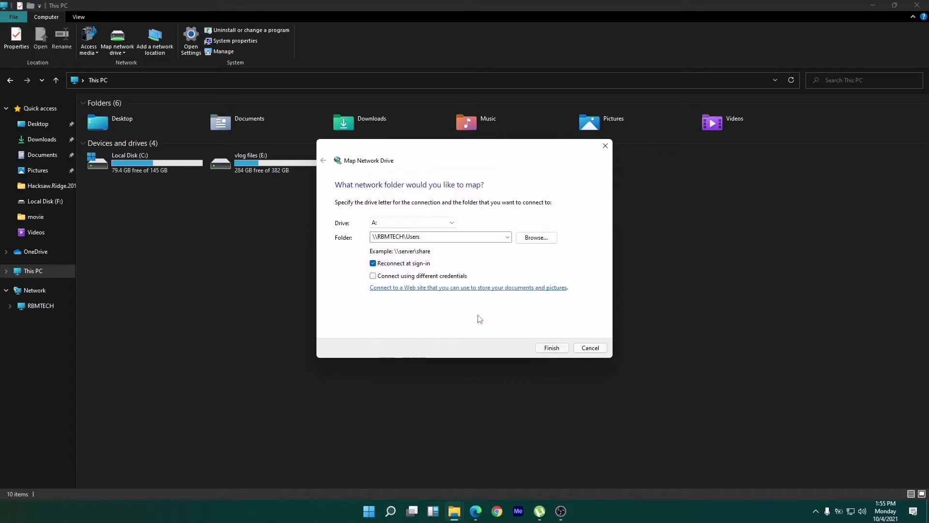
{"action": "left_click", "coordinate": [552, 348]}
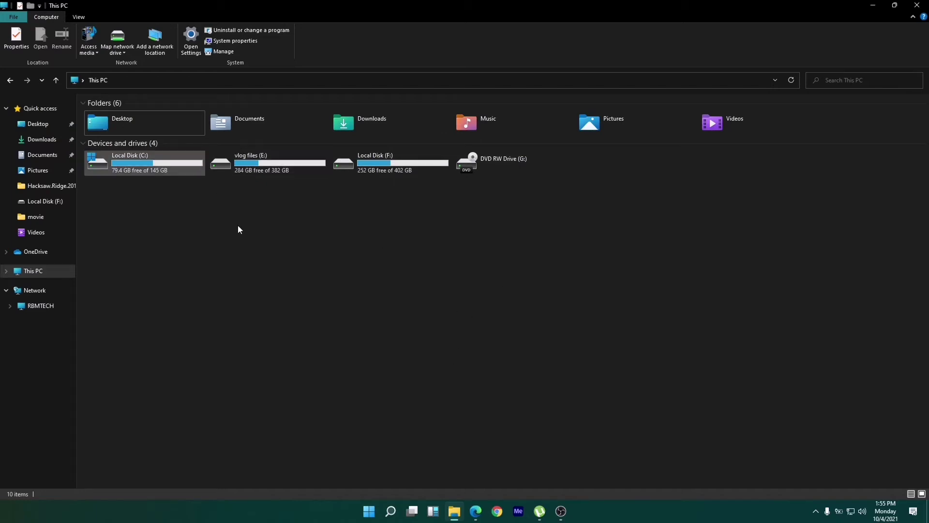
Check the files transfer share on the network computer RBMTECH and minimize File Explorer.
{"action": "left_click", "coordinate": [41, 296]}
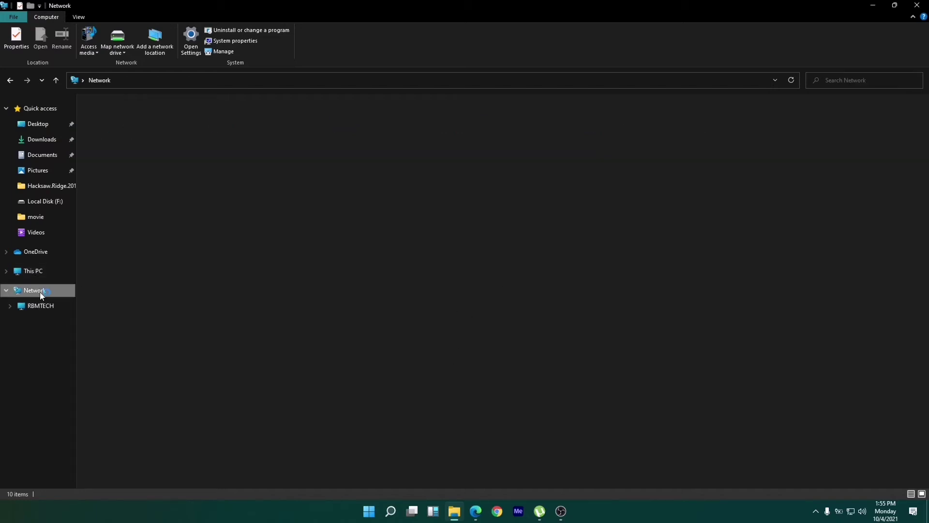
{"action": "left_click", "coordinate": [50, 272]}
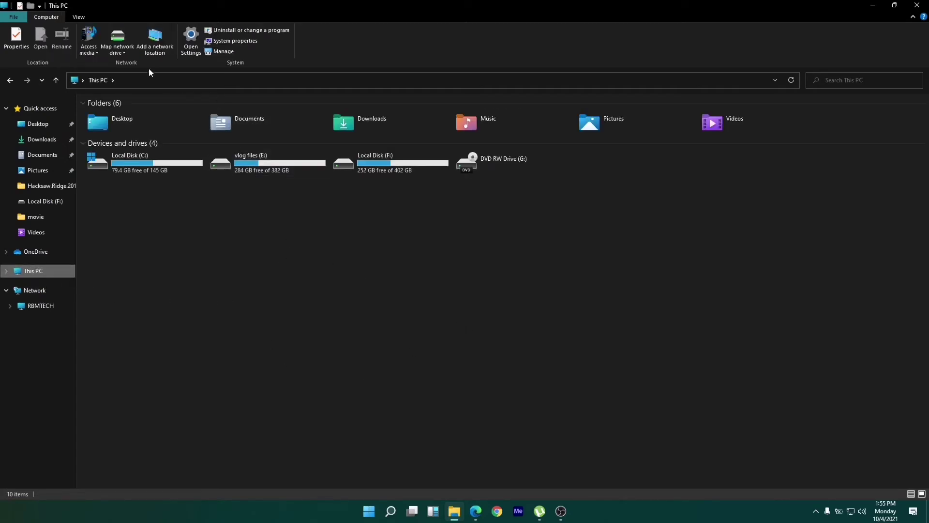
{"action": "left_click", "coordinate": [39, 305]}
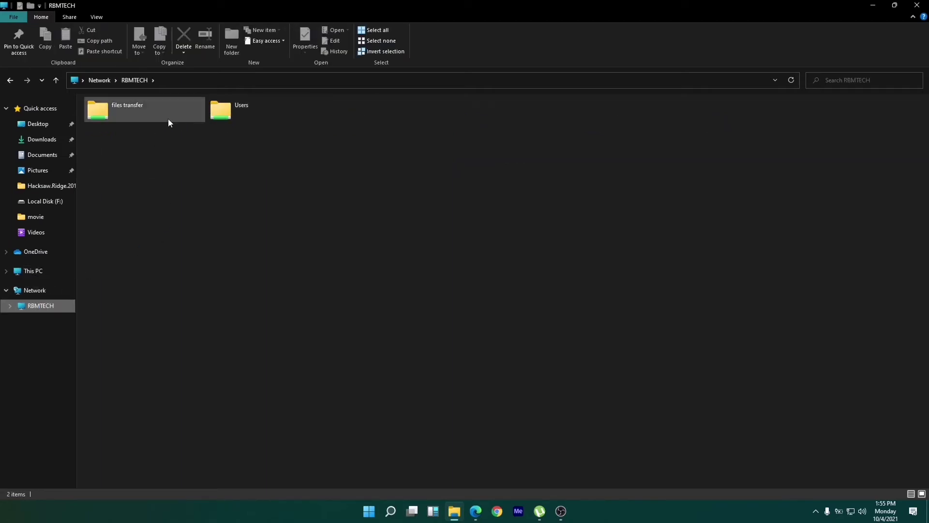
{"action": "double_click", "coordinate": [148, 115]}
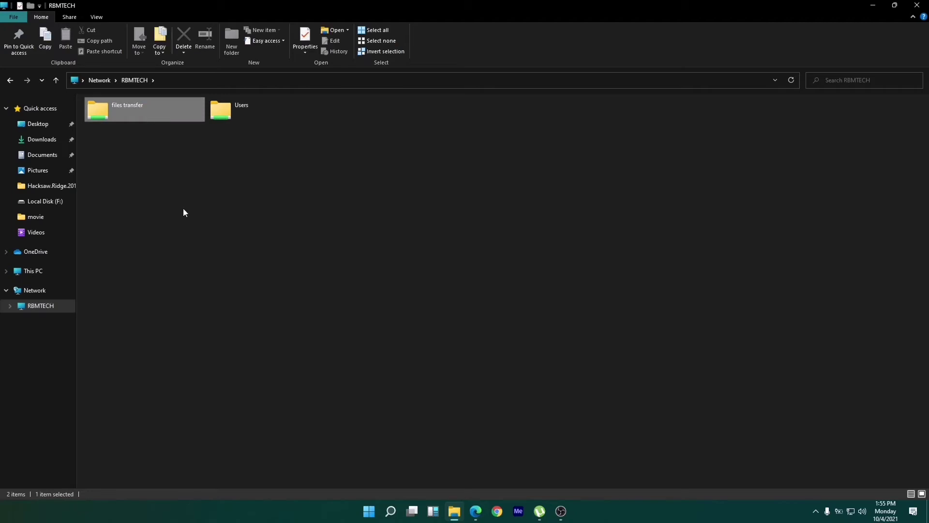
{"action": "left_click", "coordinate": [10, 80]}
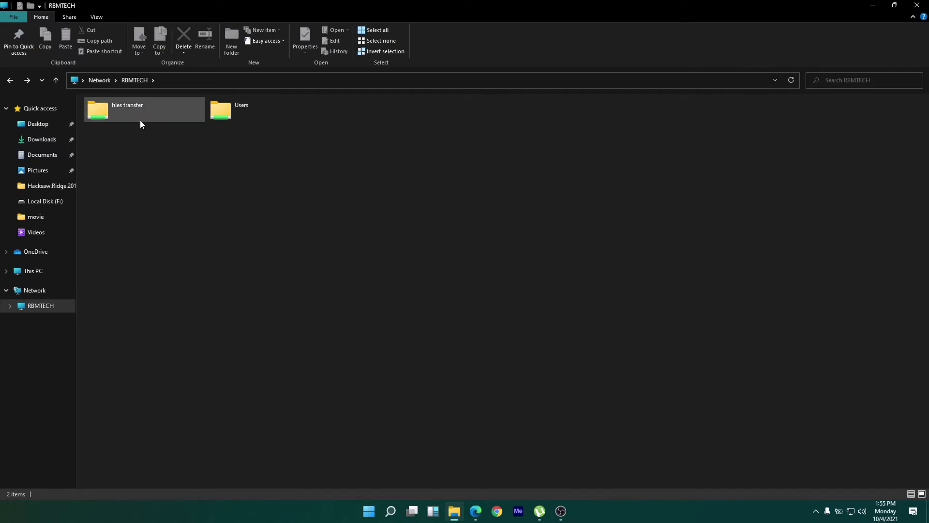
{"action": "left_click", "coordinate": [871, 8]}
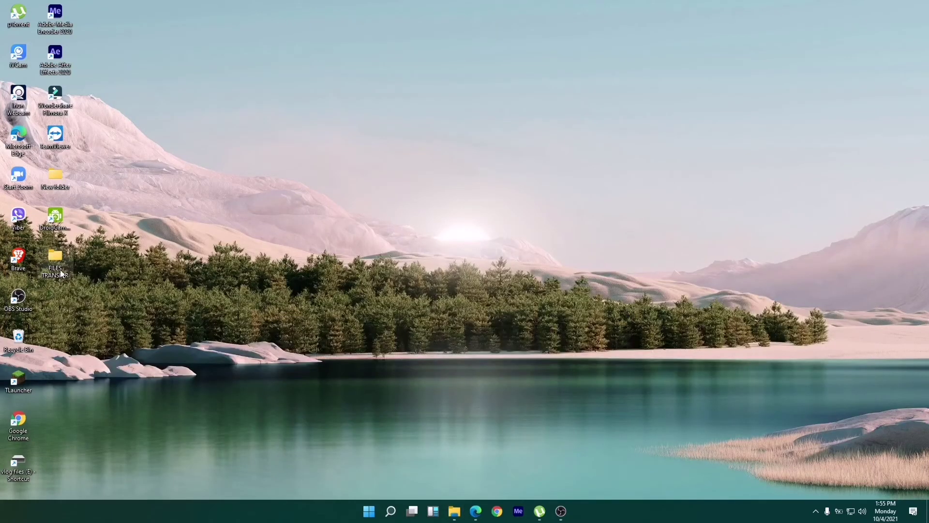
Restore File Explorer, inspect the RBMTECH folder inside the Users share, and return to This PC.
{"action": "left_click", "coordinate": [463, 512]}
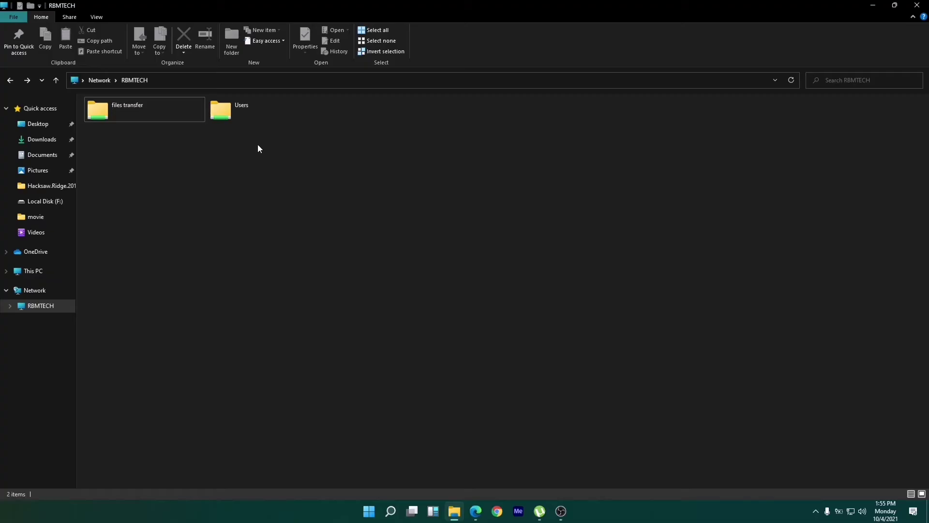
{"action": "left_click", "coordinate": [246, 106]}
{"action": "double_click", "coordinate": [248, 107]}
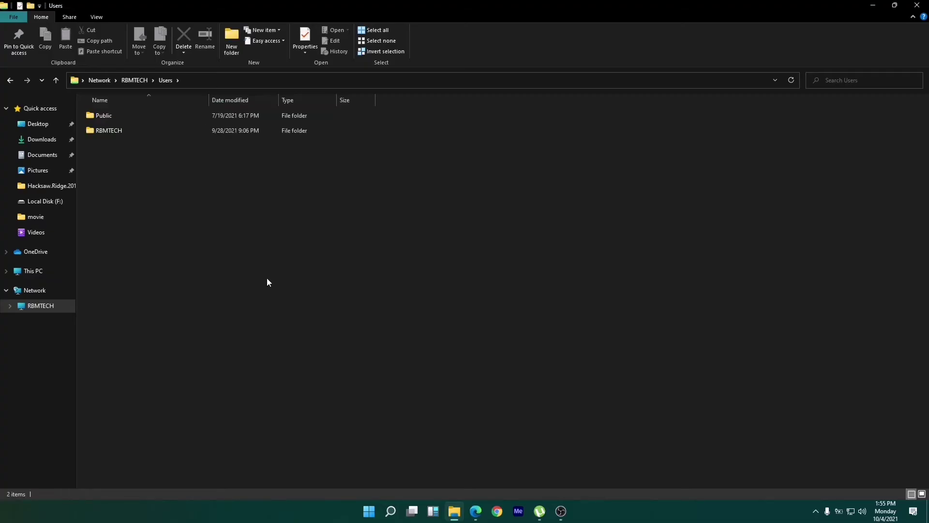
{"action": "left_click", "coordinate": [141, 136]}
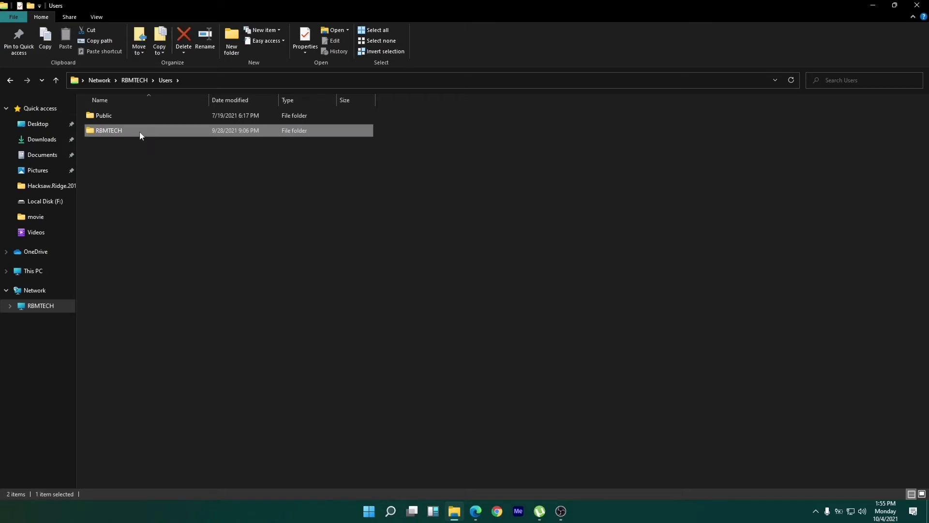
{"action": "double_click", "coordinate": [140, 136]}
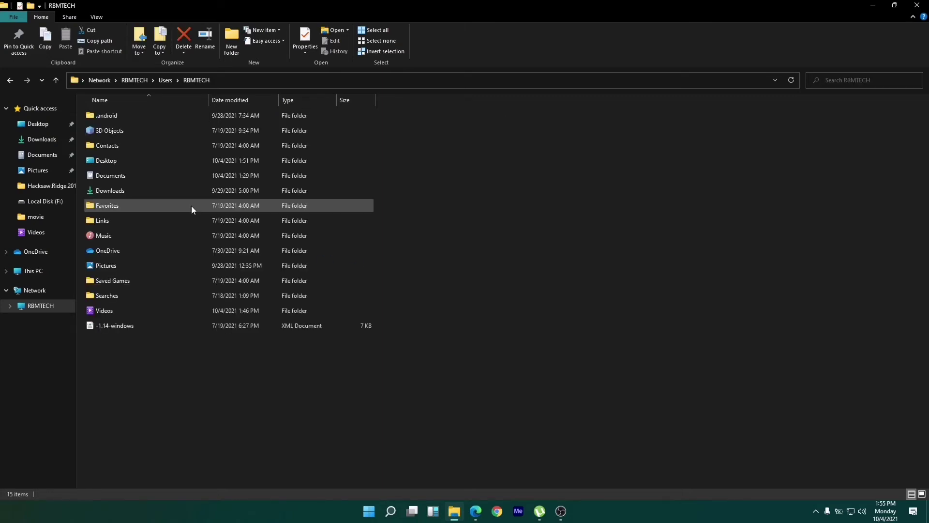
{"action": "left_click", "coordinate": [11, 83]}
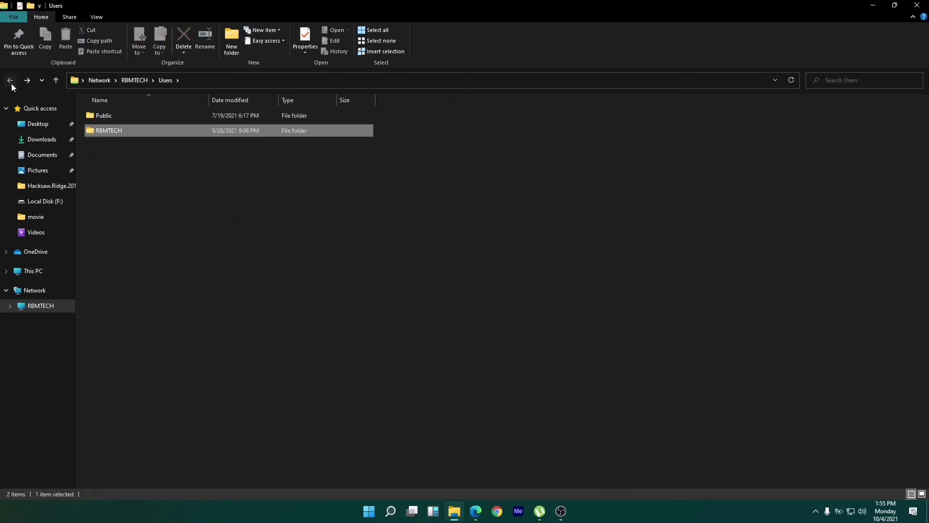
{"action": "left_click", "coordinate": [12, 83]}
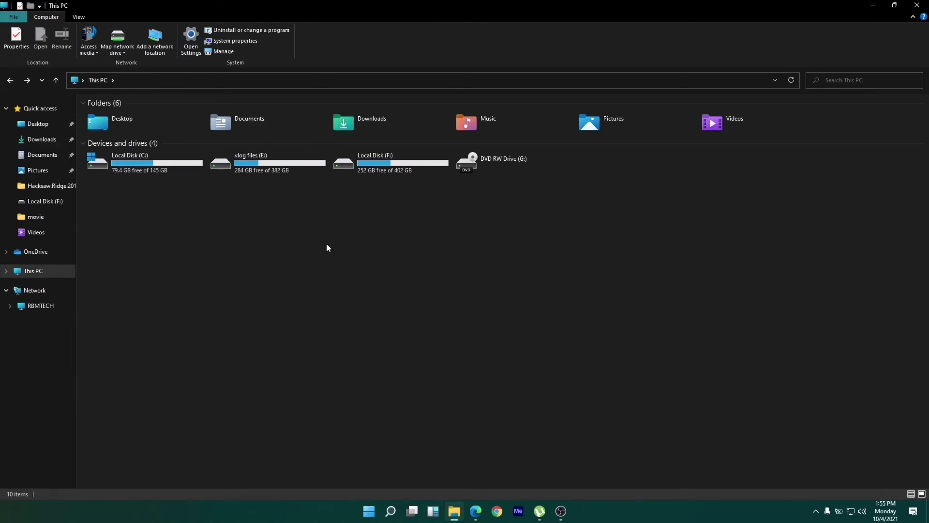
Open RBMTECH from the Network location, view the files transfer share and go back.
{"action": "left_click", "coordinate": [36, 292]}
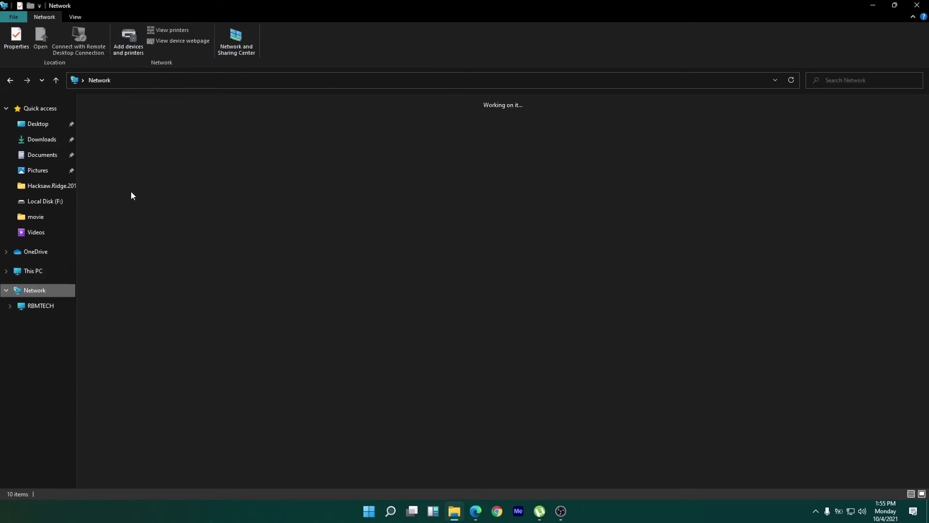
{"action": "double_click", "coordinate": [146, 118]}
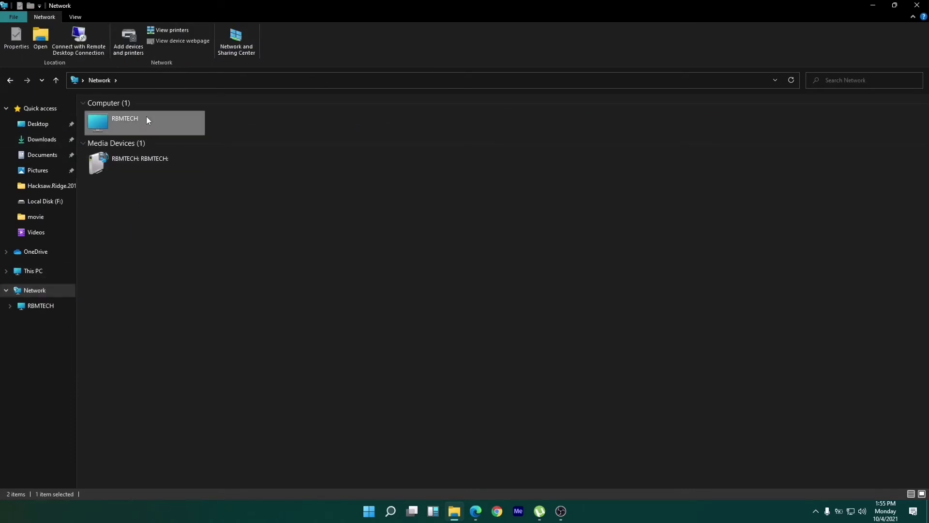
{"action": "left_click", "coordinate": [141, 114]}
{"action": "double_click", "coordinate": [141, 112]}
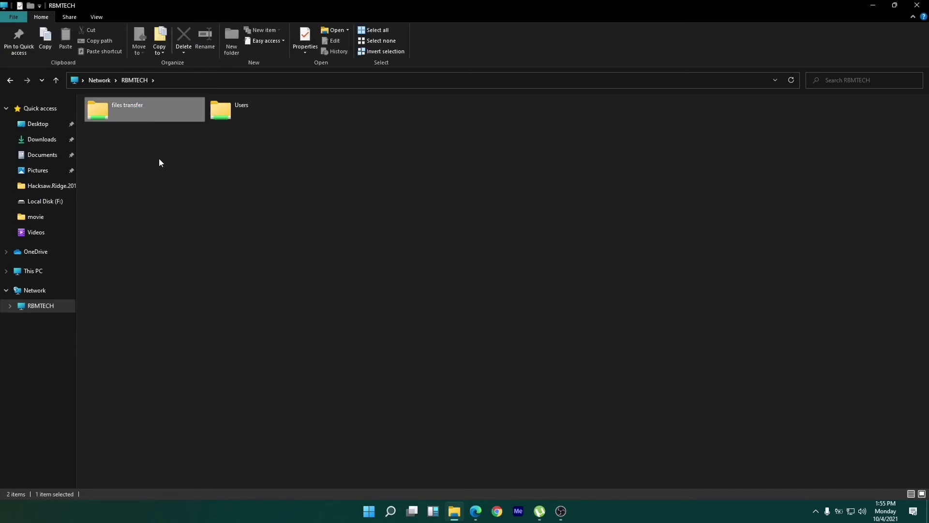
{"action": "left_click", "coordinate": [10, 81]}
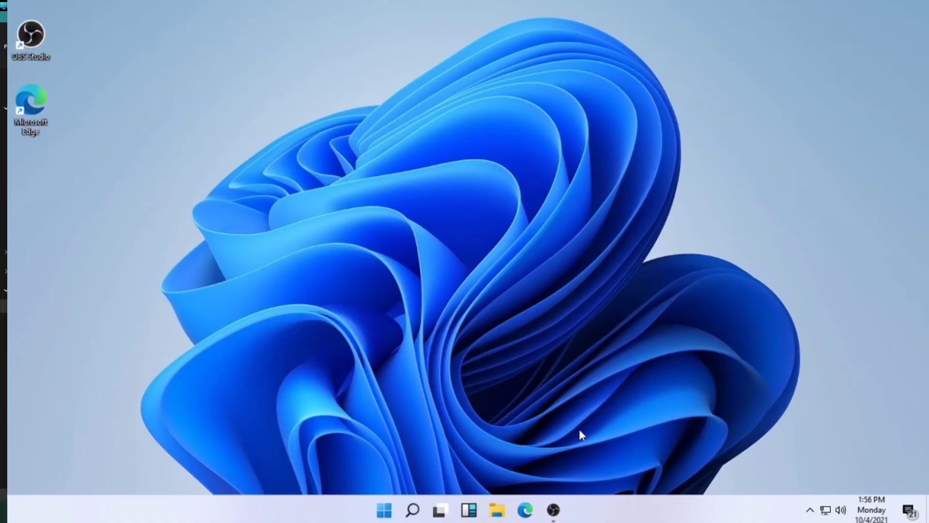
On the second computer, open the Ethernet network's settings and set its network profile to Private.
{"action": "left_click", "coordinate": [386, 509]}
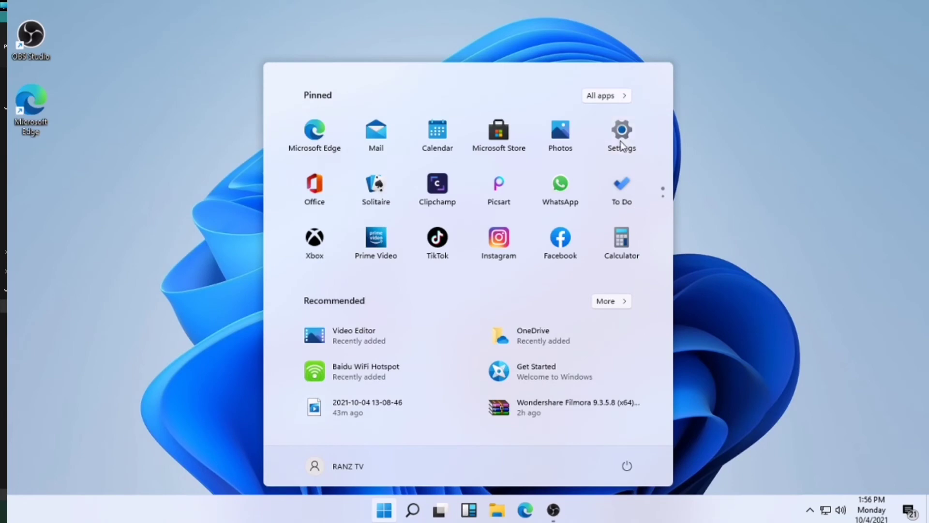
{"action": "left_click", "coordinate": [622, 141]}
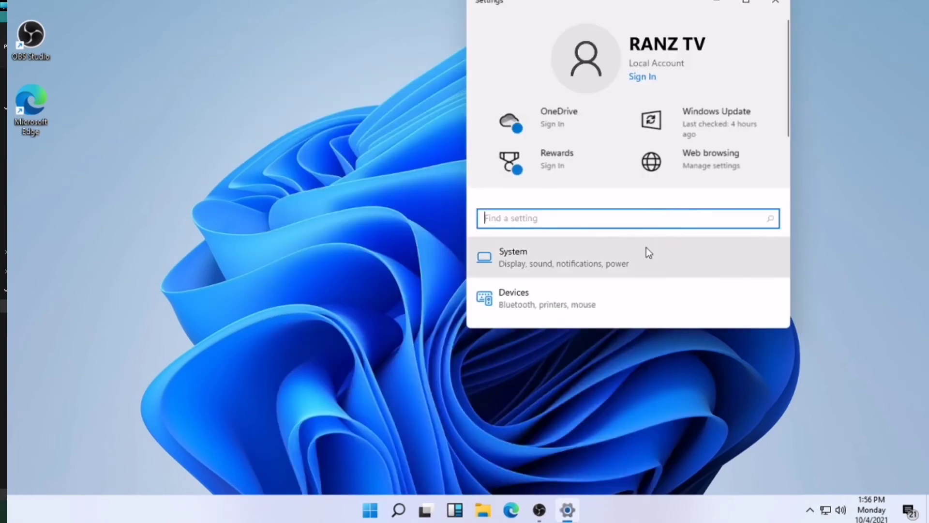
{"action": "scroll", "coordinate": [581, 271], "scroll_direction": "down", "scroll_amount": 3}
{"action": "left_click", "coordinate": [523, 242]}
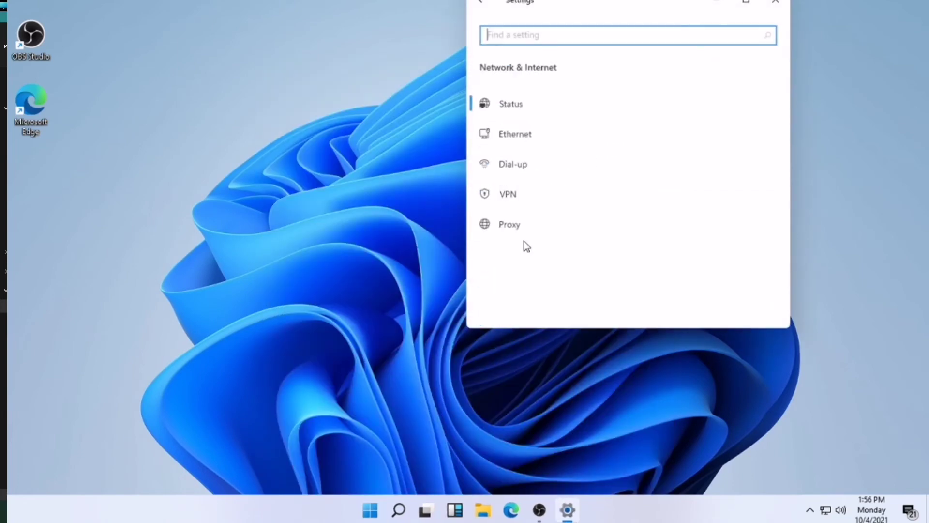
{"action": "left_click", "coordinate": [506, 131]}
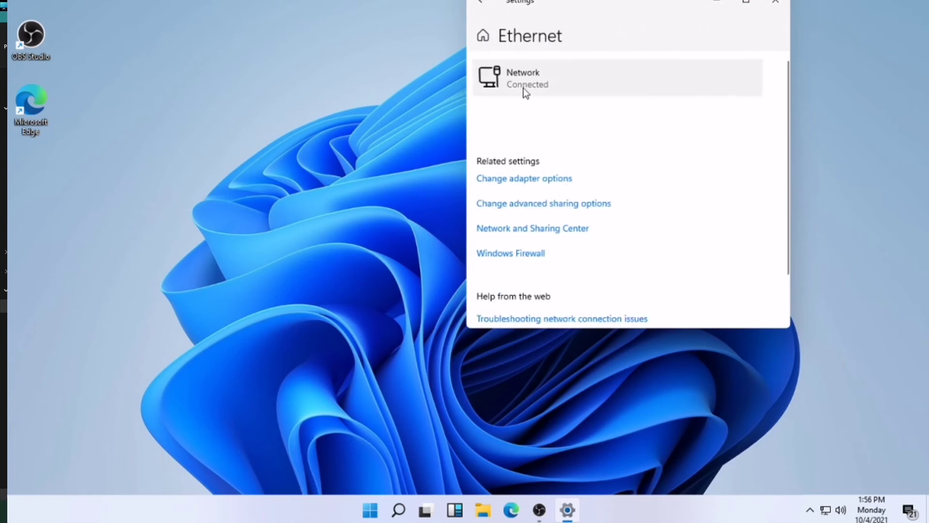
{"action": "left_click", "coordinate": [524, 88]}
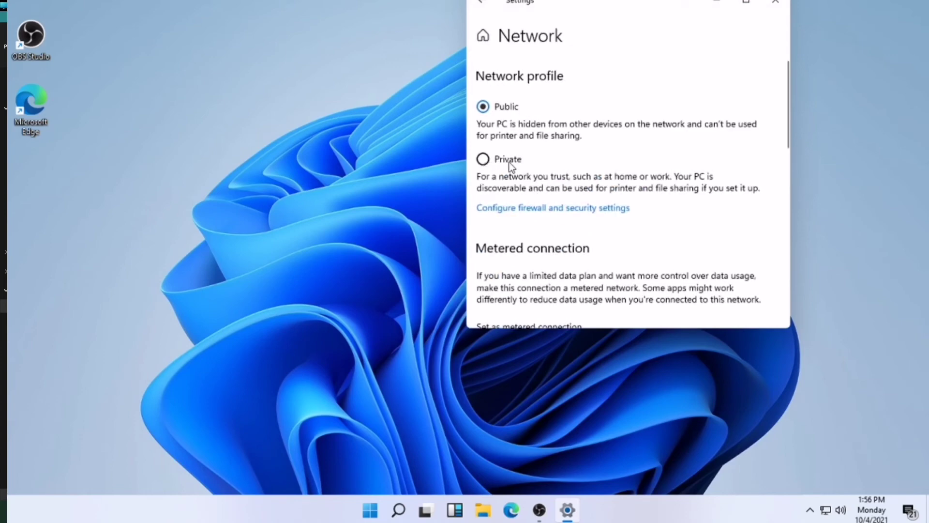
{"action": "left_click", "coordinate": [488, 163]}
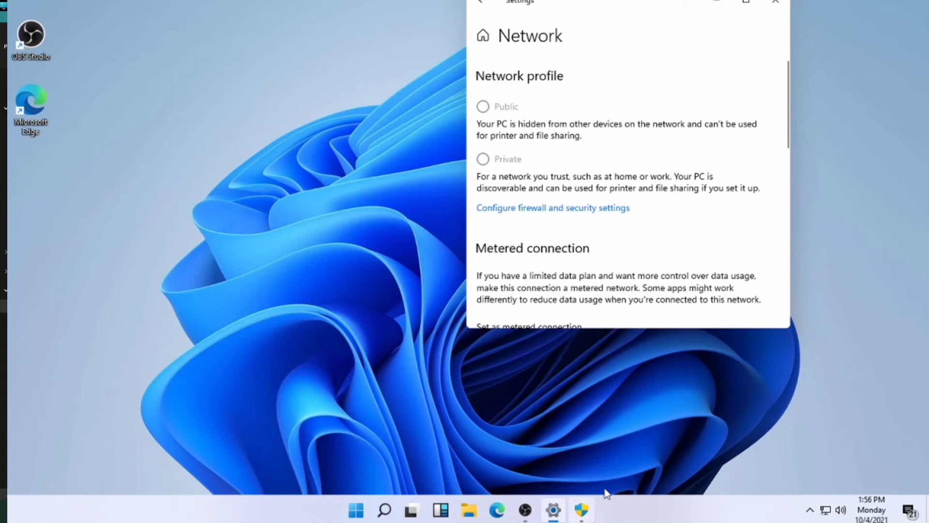
{"action": "left_click", "coordinate": [582, 509]}
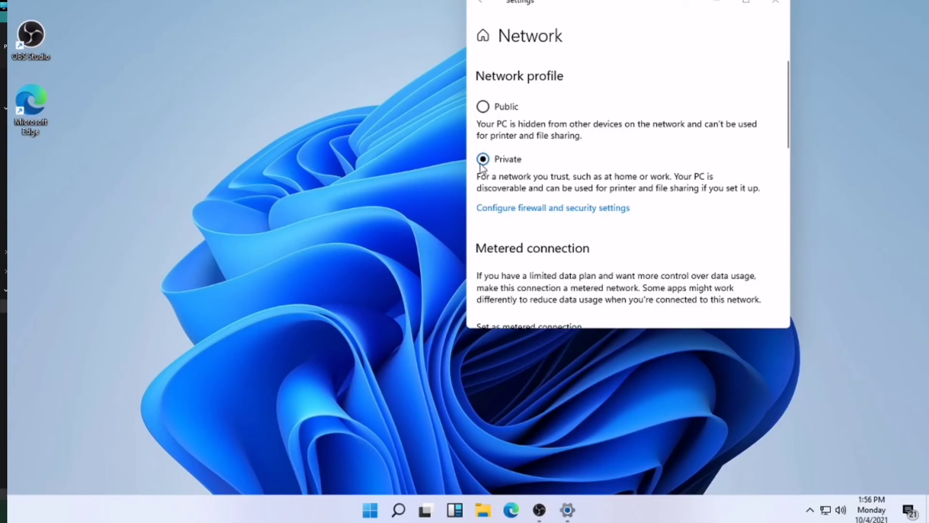
Return to the Ethernet settings, open the advanced sharing options, and review and collapse the Private profile.
{"action": "left_click", "coordinate": [480, 10]}
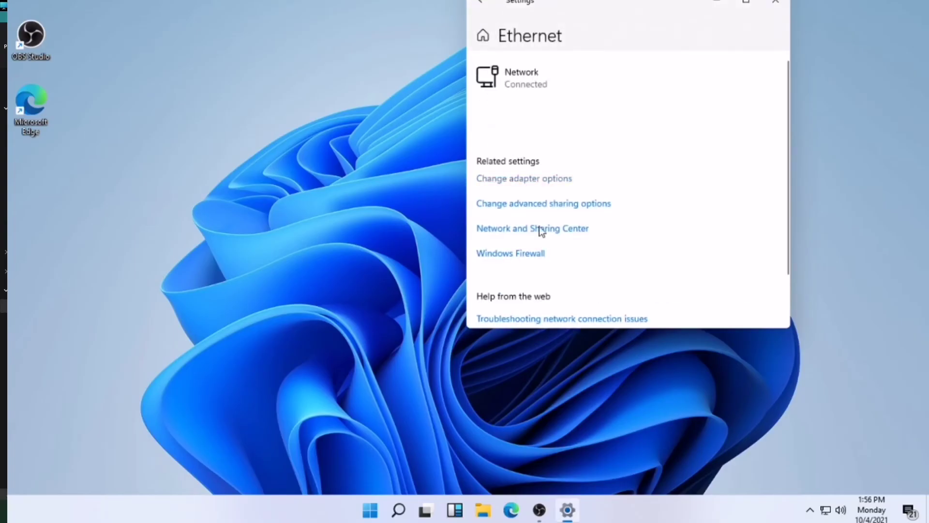
{"action": "scroll", "coordinate": [573, 257], "scroll_direction": "down", "scroll_amount": 2}
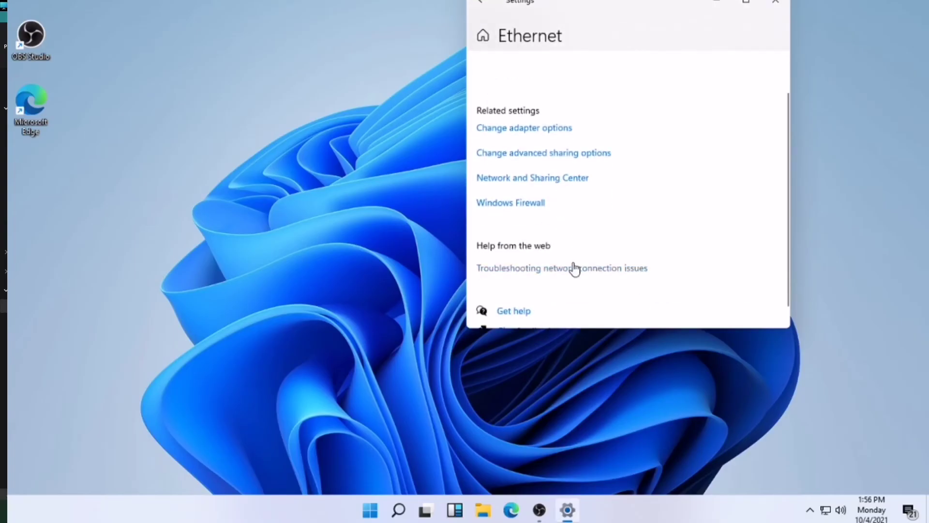
{"action": "left_click", "coordinate": [540, 156]}
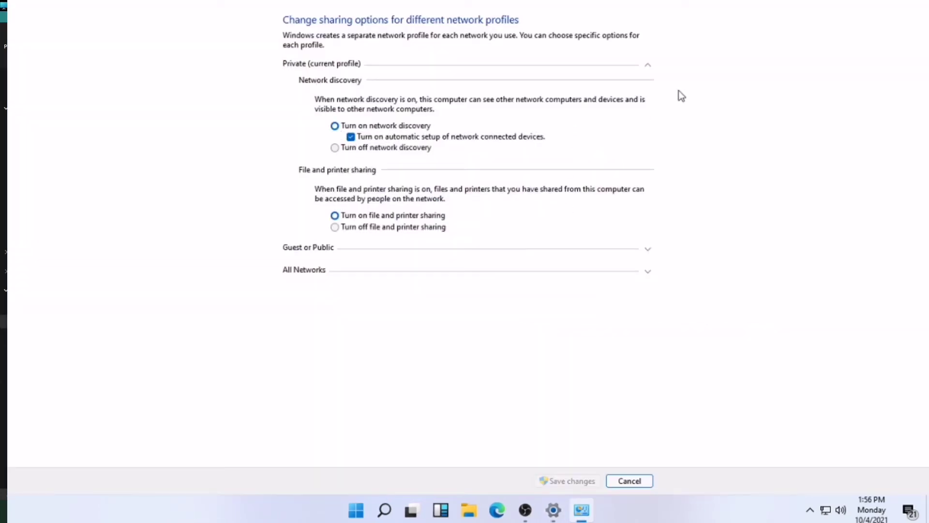
{"action": "left_click", "coordinate": [648, 66]}
{"action": "left_click", "coordinate": [649, 67]}
{"action": "left_click", "coordinate": [649, 65]}
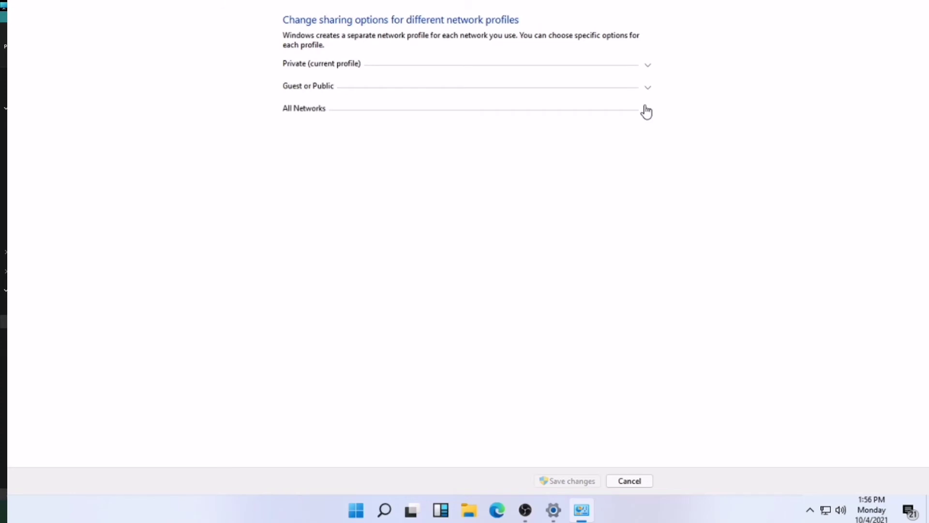
Turn on network discovery for Guest or Public, expand the All Networks options, save the sharing changes and close Settings.
{"action": "left_click", "coordinate": [647, 95]}
{"action": "left_click", "coordinate": [335, 148]}
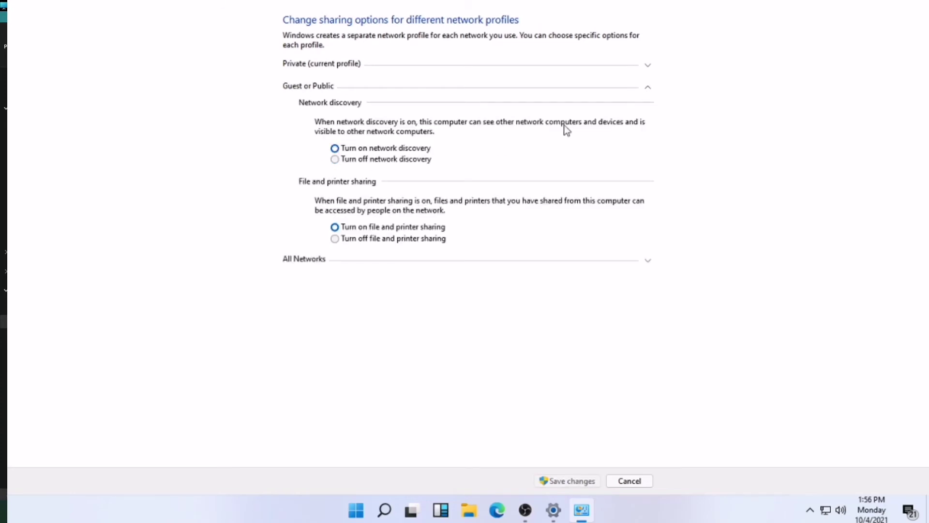
{"action": "left_click", "coordinate": [656, 92]}
{"action": "left_click", "coordinate": [645, 118]}
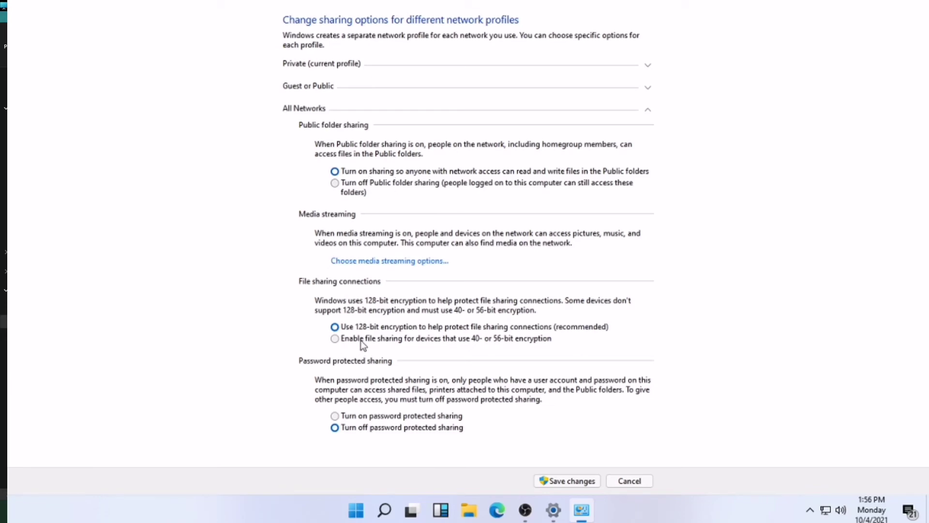
{"action": "left_click", "coordinate": [590, 482]}
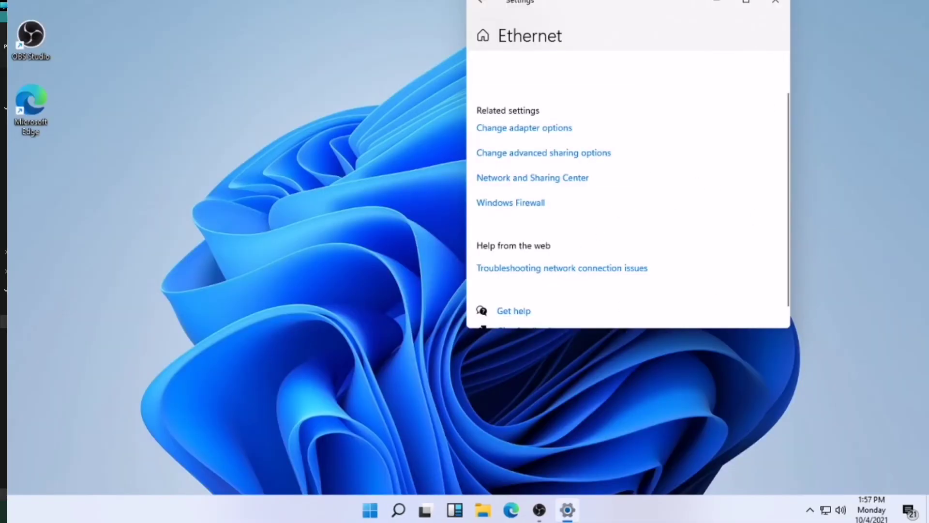
{"action": "left_click", "coordinate": [776, 2]}
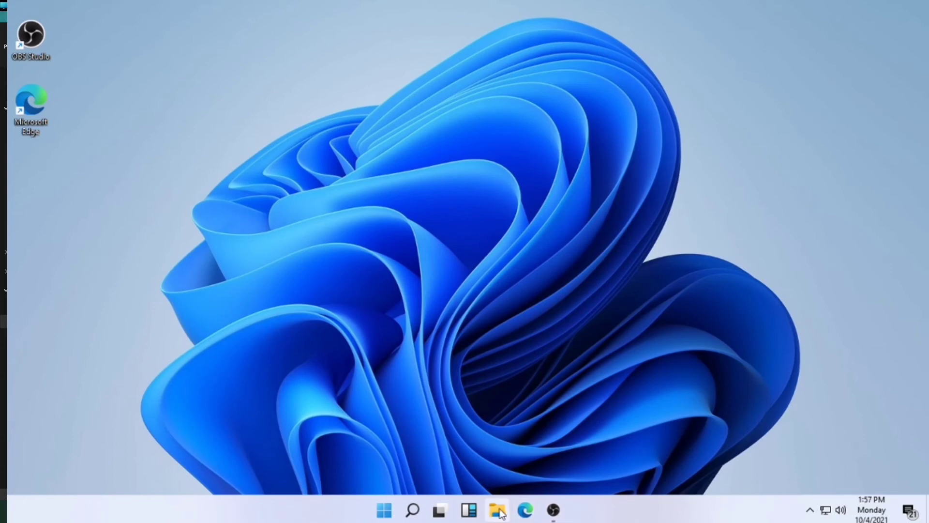
Open File Explorer, browse from the Network location to RBMTECH's files transfer share, and go back.
{"action": "left_click", "coordinate": [498, 511]}
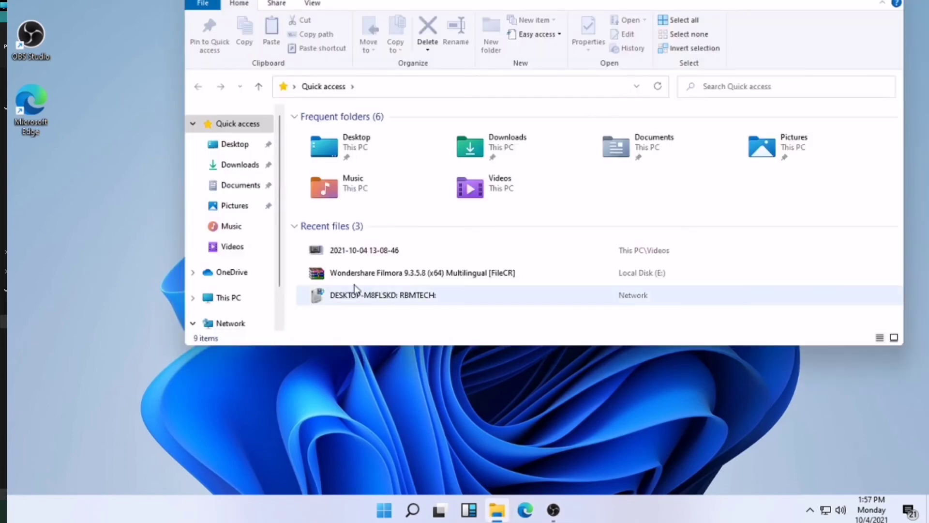
{"action": "left_click", "coordinate": [245, 297]}
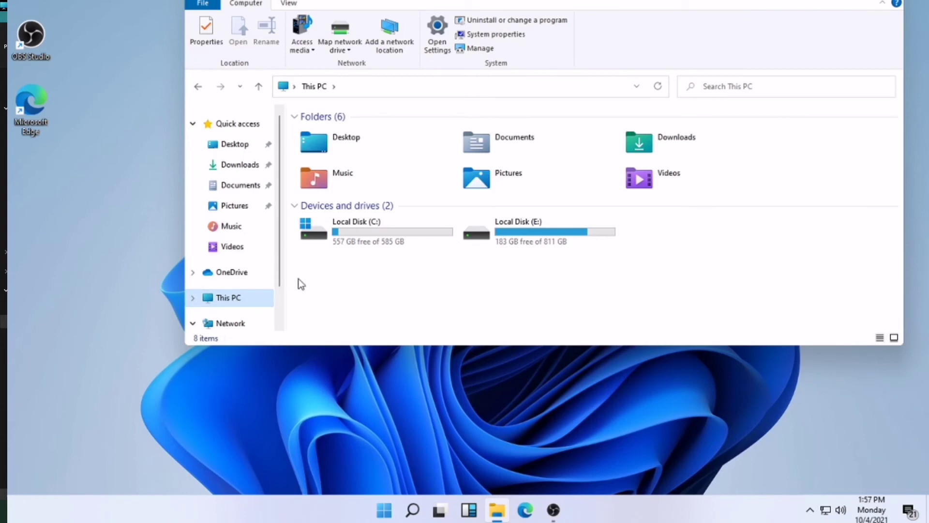
{"action": "left_click_drag", "start_coordinate": [281, 275], "coordinate": [279, 323]}
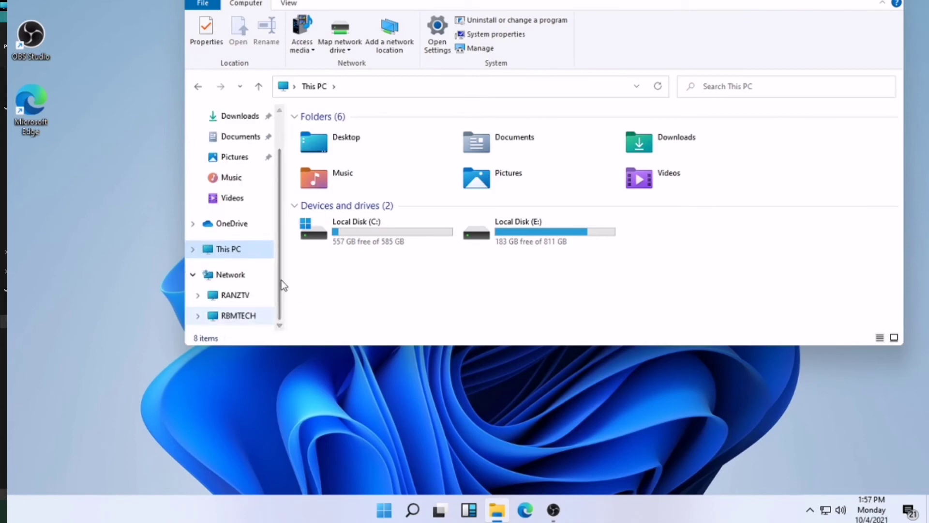
{"action": "left_click", "coordinate": [246, 276]}
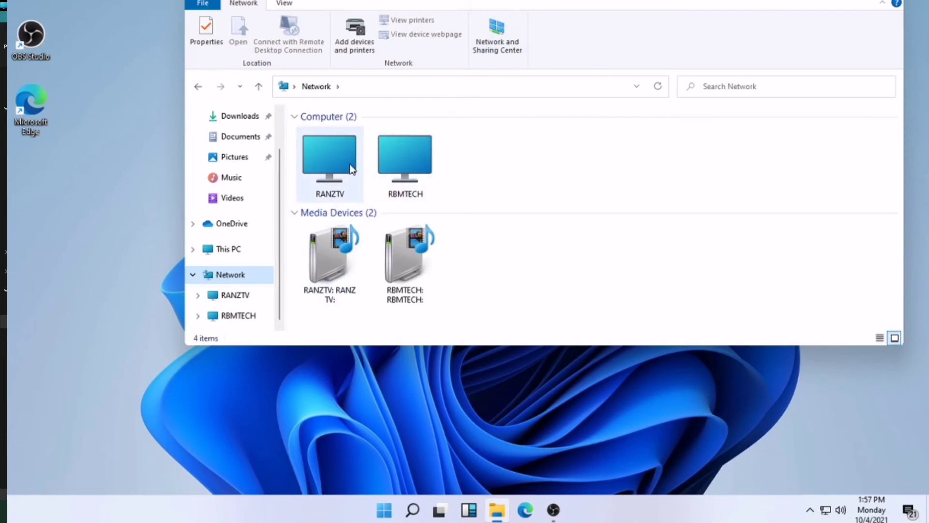
{"action": "double_click", "coordinate": [416, 175]}
{"action": "left_click", "coordinate": [380, 130]}
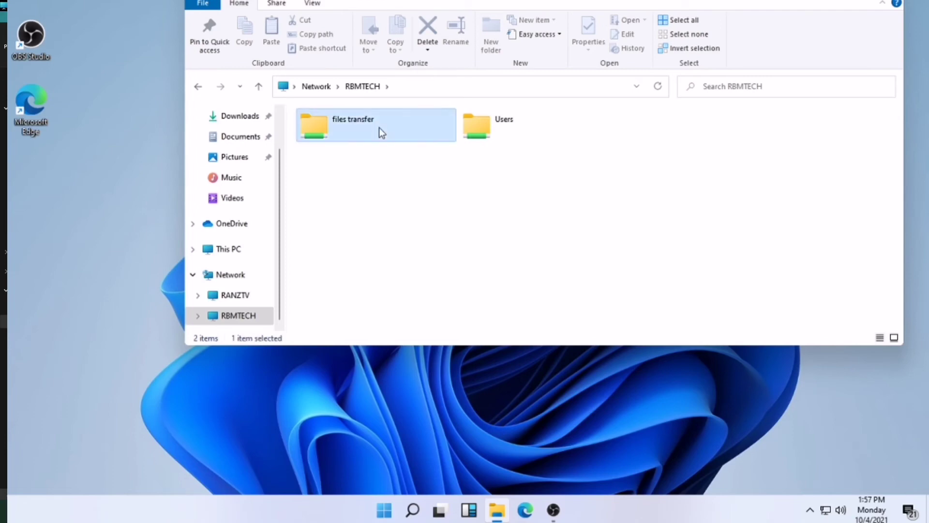
{"action": "double_click", "coordinate": [379, 127]}
{"action": "left_click", "coordinate": [197, 89]}
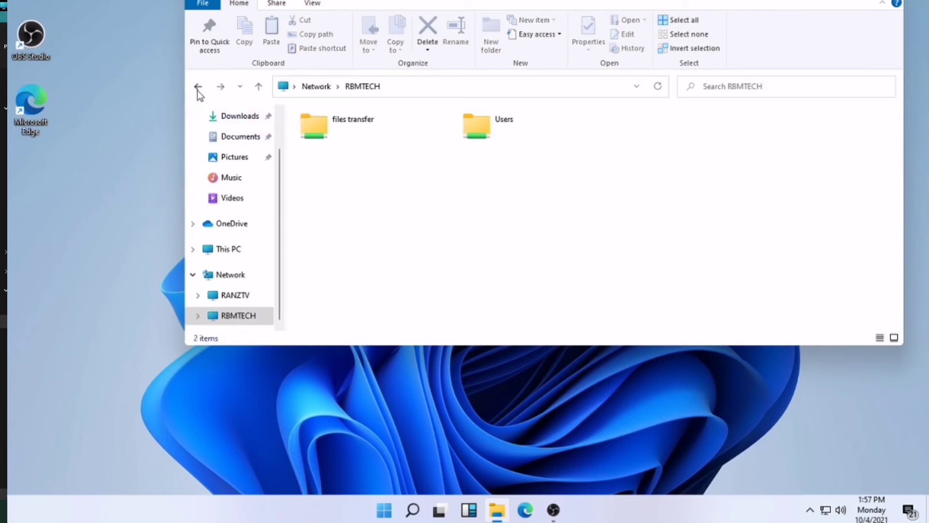
{"action": "left_click", "coordinate": [368, 114]}
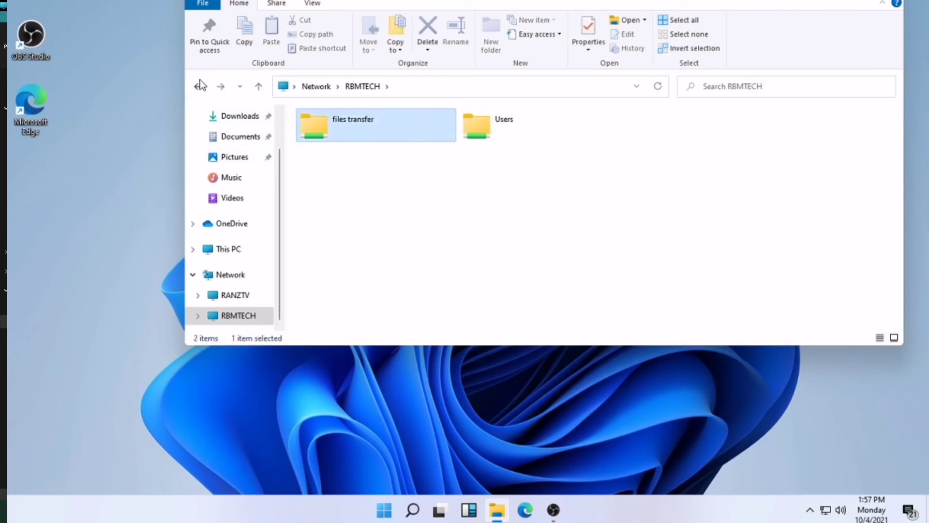
{"action": "right_click", "coordinate": [419, 134]}
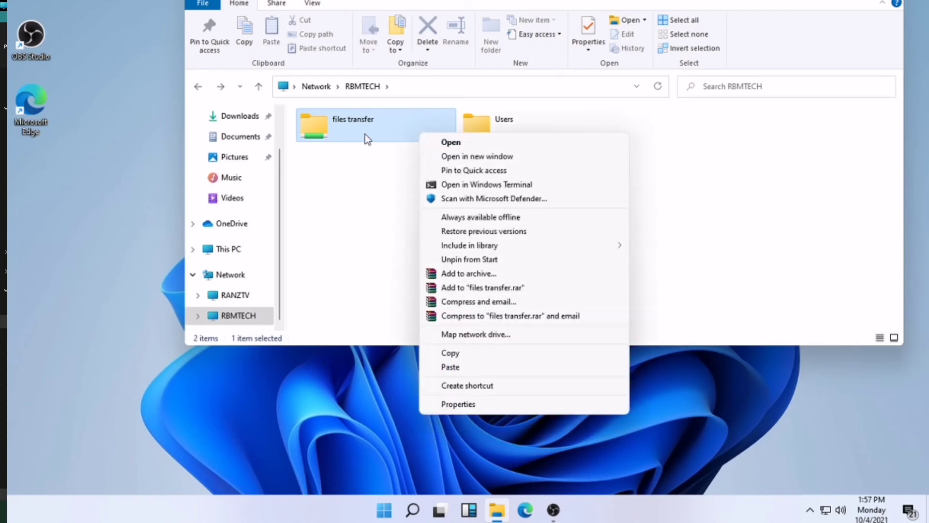
{"action": "left_click", "coordinate": [384, 211]}
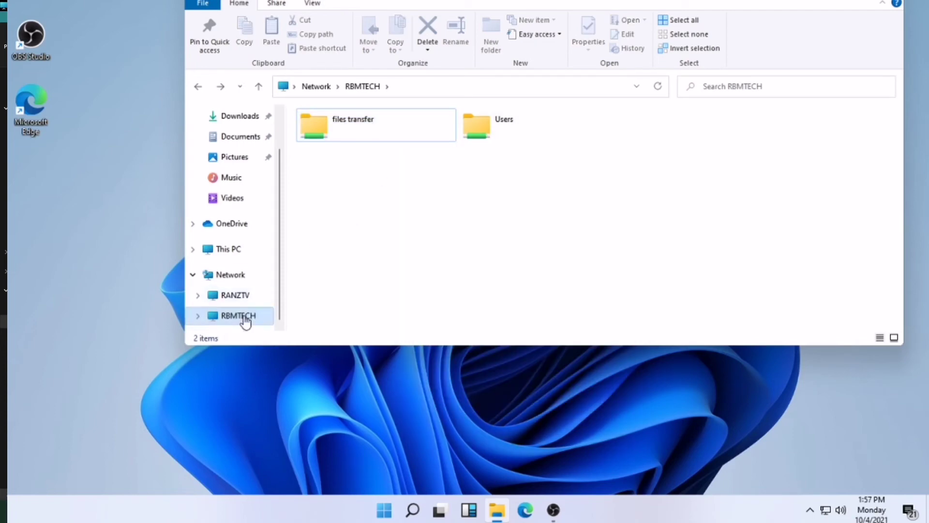
From This PC, map the files transfer share on RBMTECH as network drive Z: with reconnection at sign-in.
{"action": "left_click", "coordinate": [247, 278]}
{"action": "left_click", "coordinate": [231, 251]}
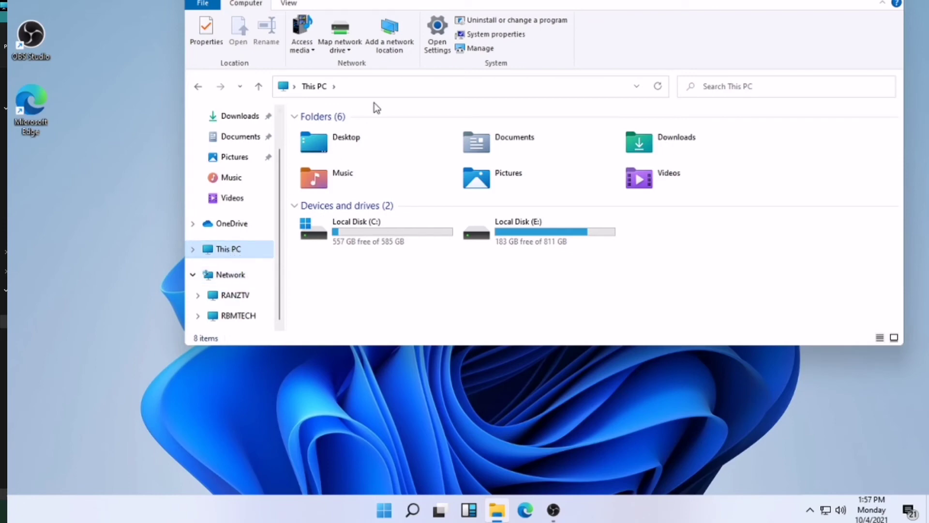
{"action": "left_click", "coordinate": [353, 48]}
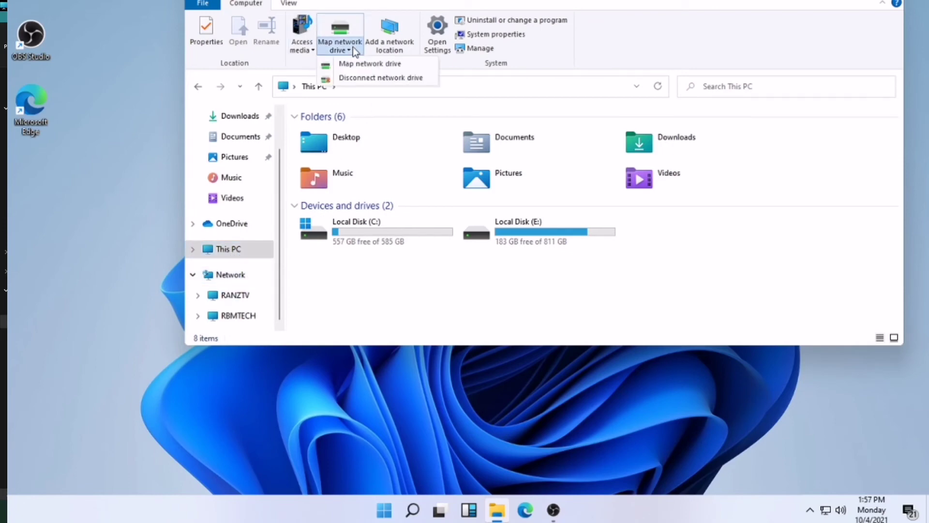
{"action": "left_click", "coordinate": [361, 63]}
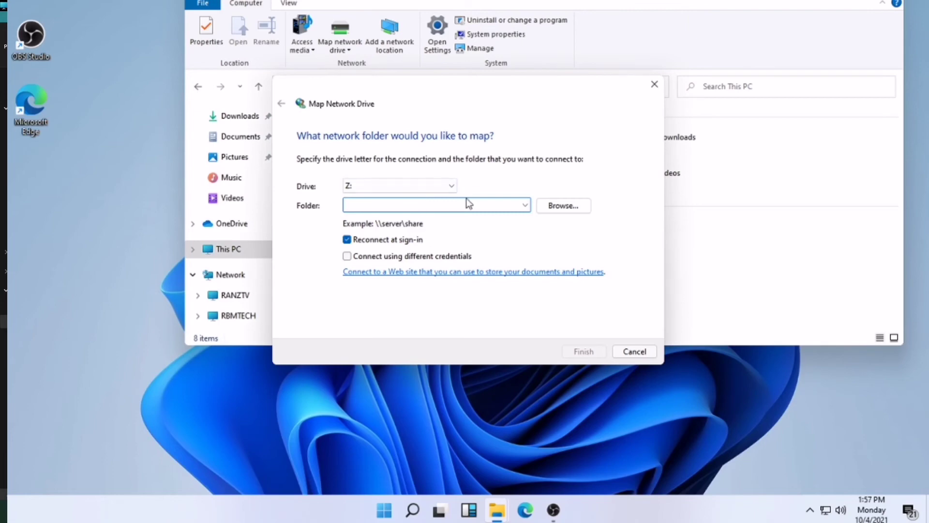
{"action": "left_click", "coordinate": [541, 205]}
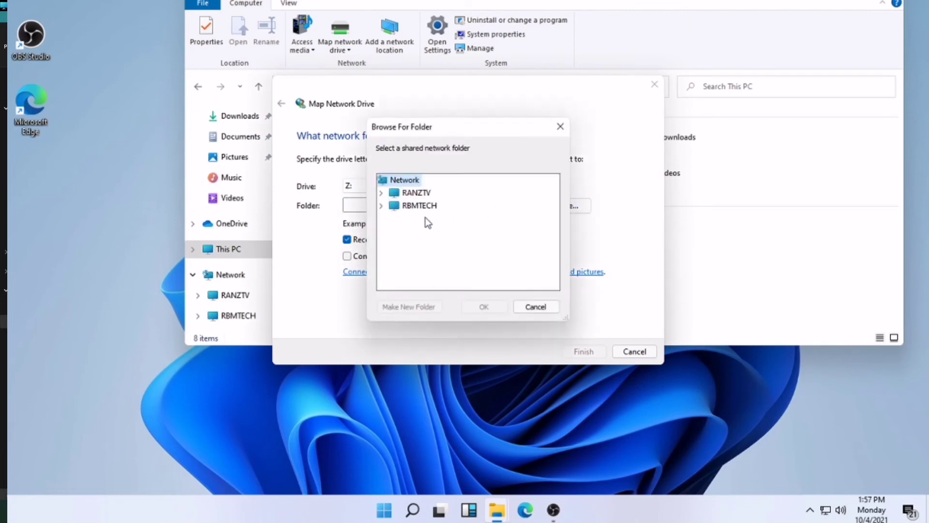
{"action": "left_click", "coordinate": [382, 206]}
{"action": "left_click", "coordinate": [434, 218]}
{"action": "left_click", "coordinate": [492, 307]}
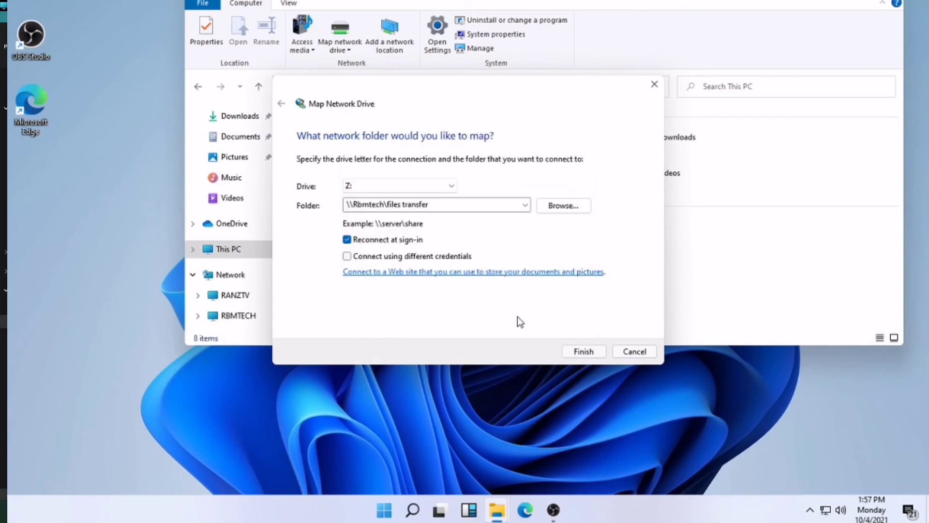
{"action": "left_click", "coordinate": [592, 357]}
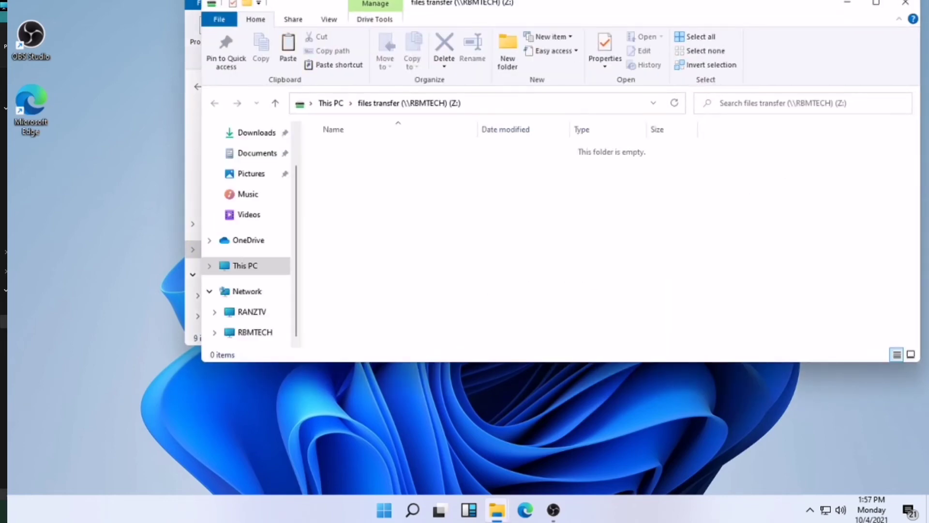
Close the mapped drive's new window, view drive Z: from This PC, go back and reposition the File Explorer window.
{"action": "left_click", "coordinate": [906, 3]}
{"action": "left_click", "coordinate": [370, 297]}
{"action": "double_click", "coordinate": [371, 297]}
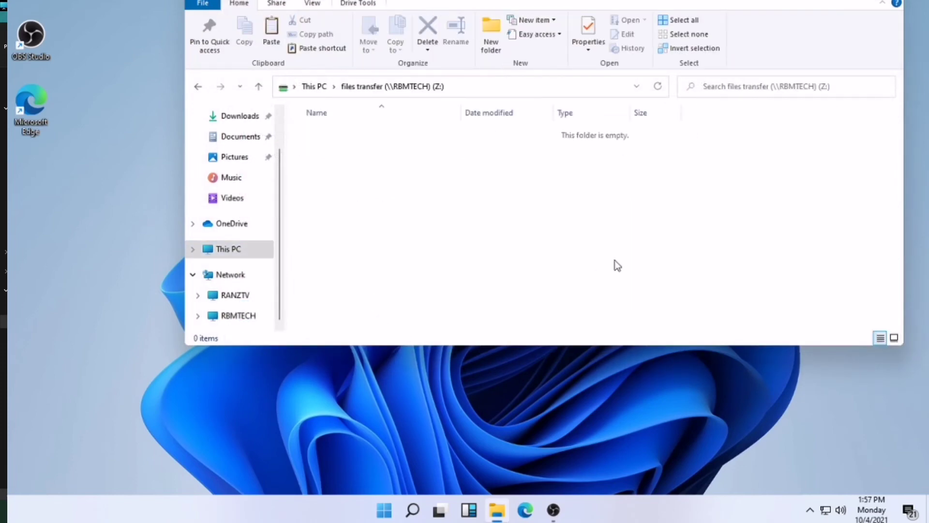
{"action": "left_click", "coordinate": [198, 87]}
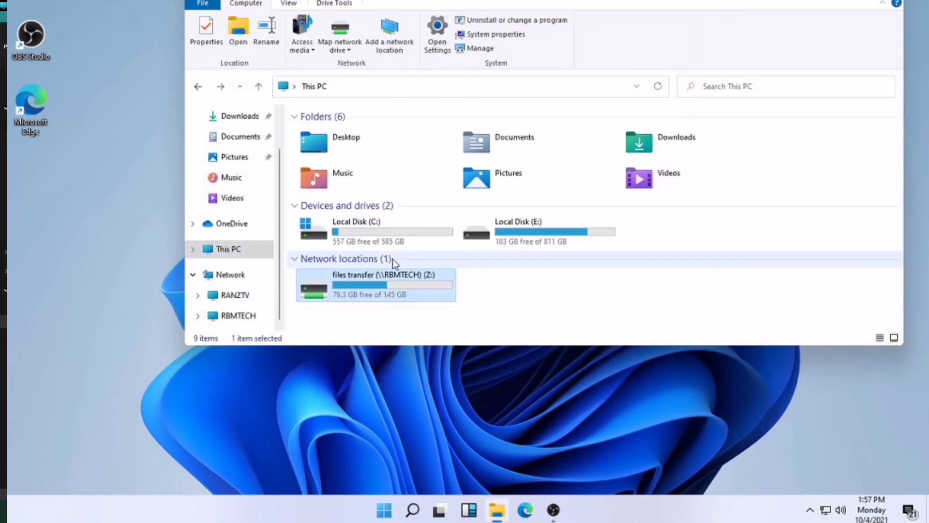
{"action": "left_click_drag", "start_coordinate": [649, 9], "coordinate": [569, 13]}
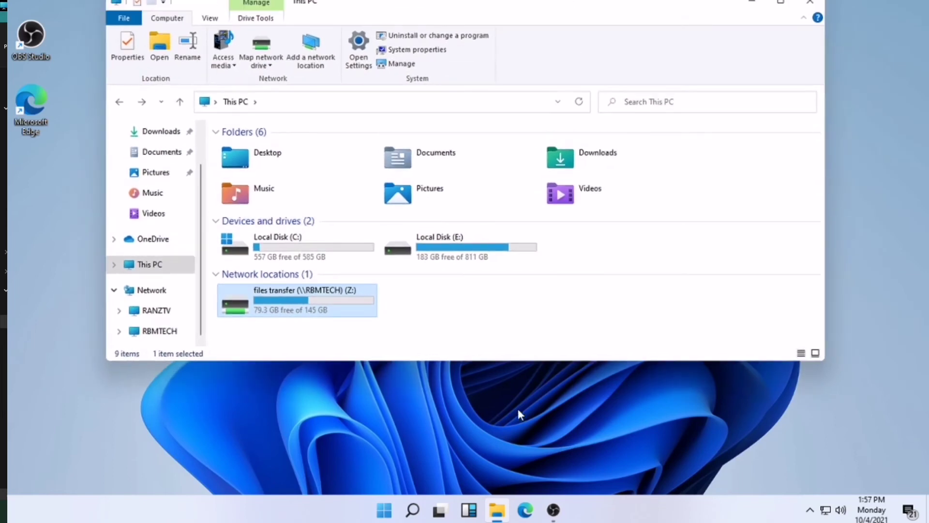
{"action": "left_click", "coordinate": [501, 301]}
{"action": "left_click", "coordinate": [335, 294]}
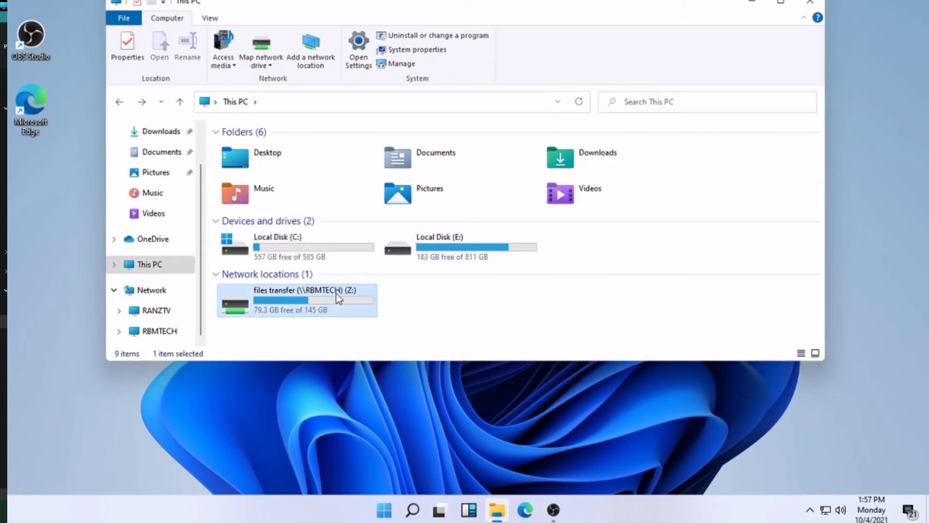
{"action": "right_click", "coordinate": [314, 293]}
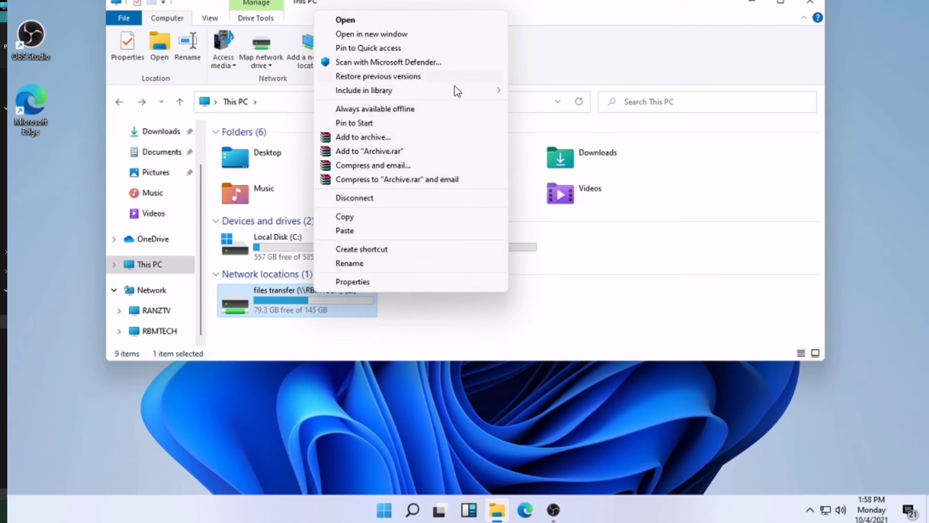
{"action": "left_click", "coordinate": [577, 338]}
{"action": "left_click", "coordinate": [393, 317]}
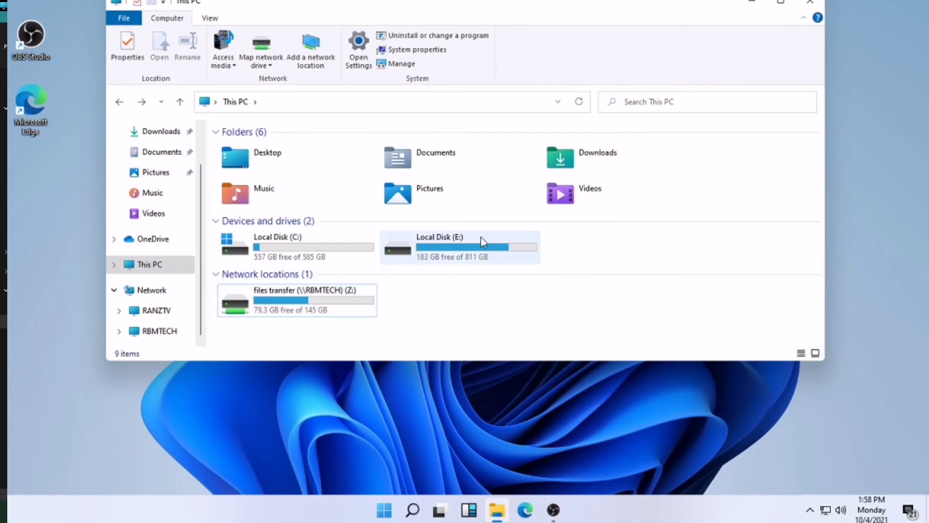
Copy the Dolittle 2020 video from the movies 2020 folder on Local Disk (E:).
{"action": "double_click", "coordinate": [458, 244]}
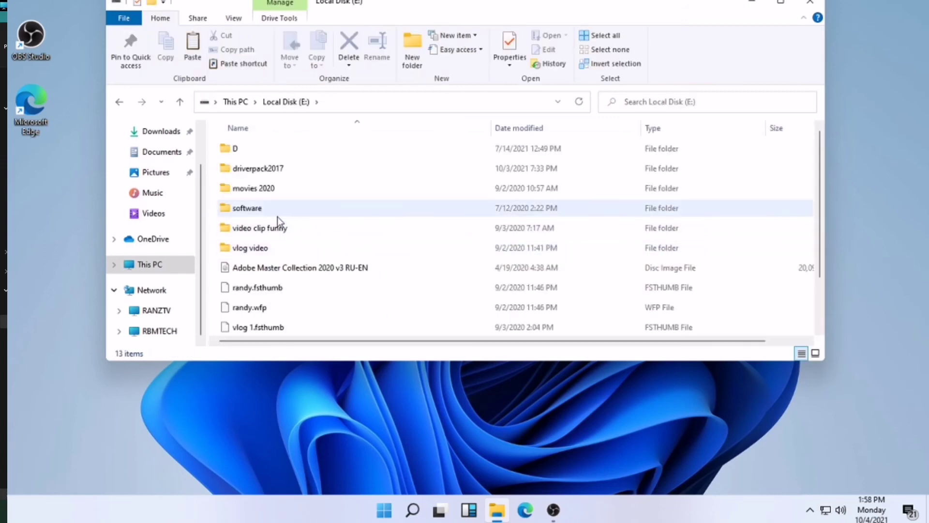
{"action": "double_click", "coordinate": [270, 188]}
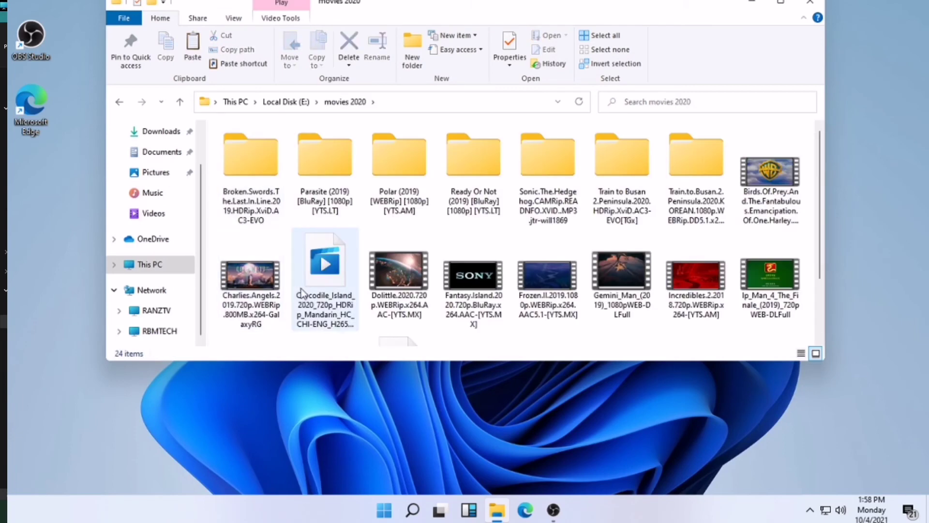
{"action": "left_click", "coordinate": [396, 284]}
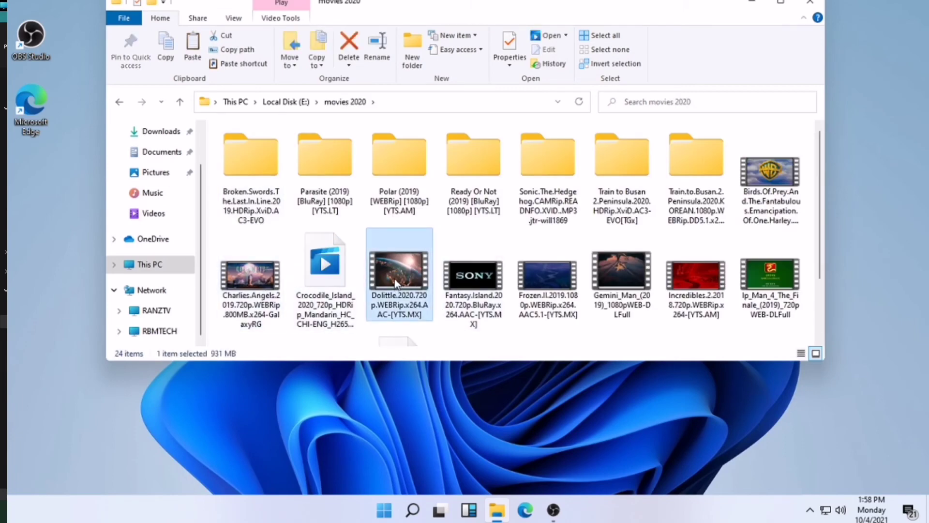
{"action": "right_click", "coordinate": [409, 288]}
{"action": "left_click", "coordinate": [421, 207]}
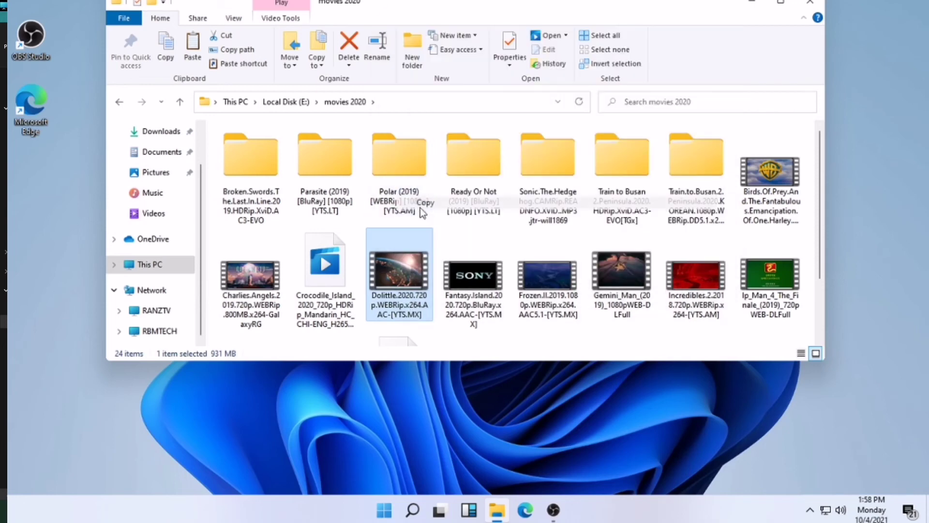
Return to This PC and paste the copied video into the files transfer network drive (Z:).
{"action": "left_click", "coordinate": [118, 103]}
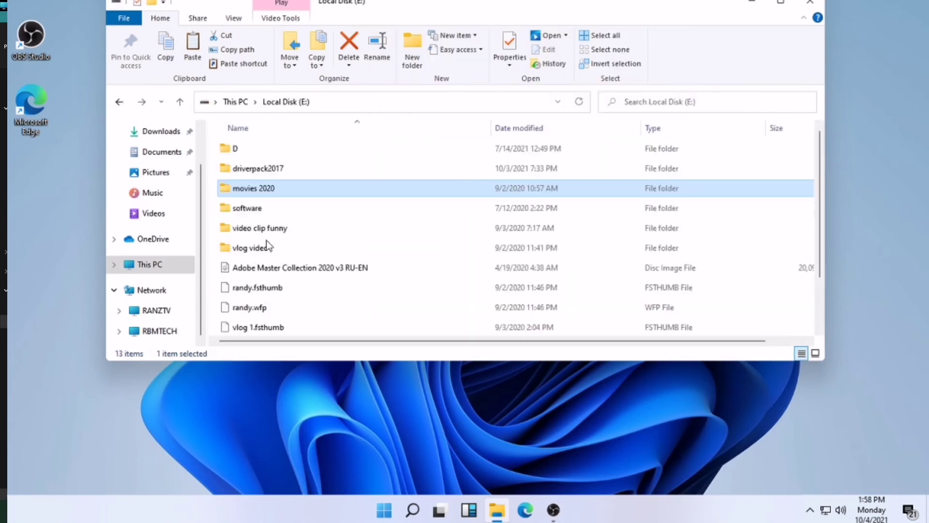
{"action": "left_click", "coordinate": [116, 101]}
{"action": "left_click", "coordinate": [355, 309]}
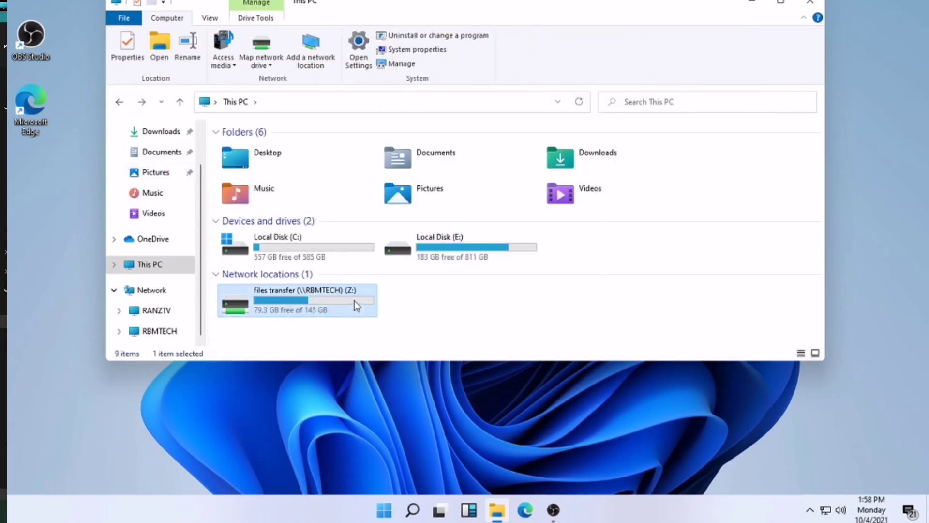
{"action": "right_click", "coordinate": [354, 301]}
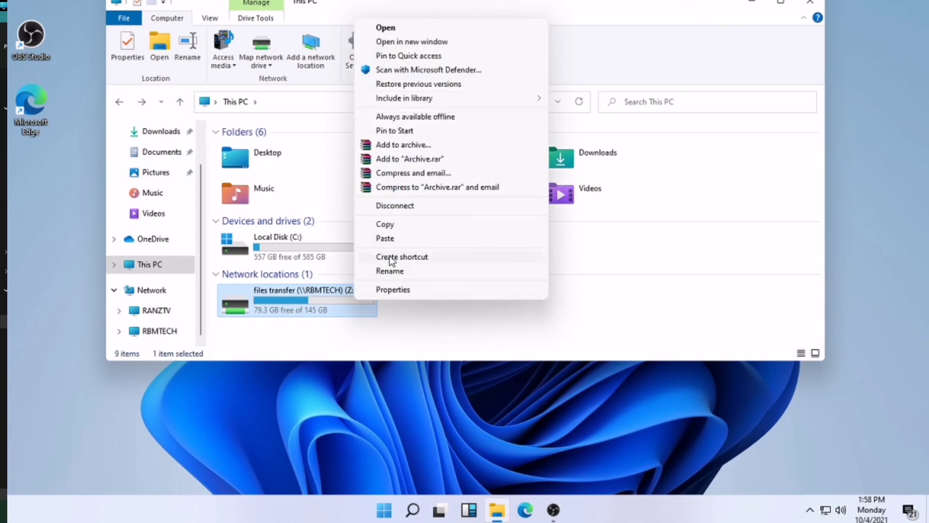
{"action": "left_click", "coordinate": [393, 239]}
{"action": "left_click", "coordinate": [392, 243]}
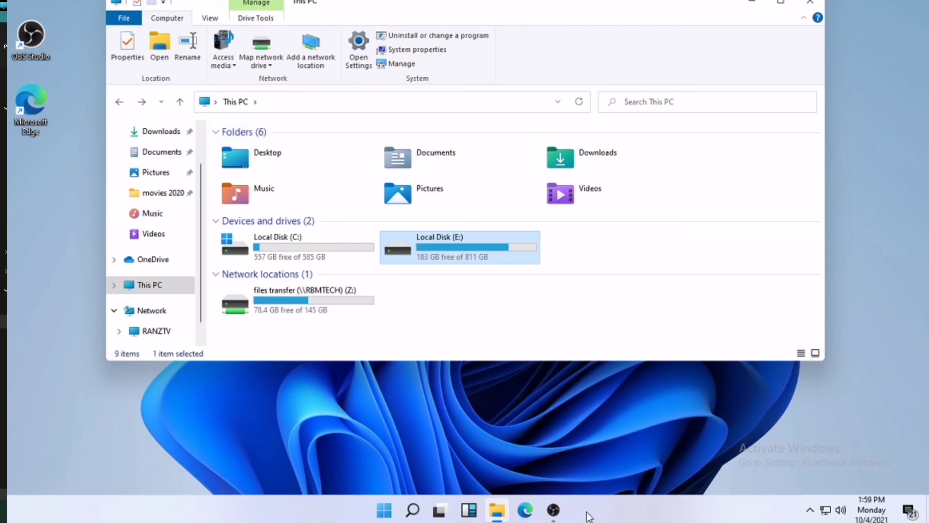
On the first computer, open the FILES TRANSFER desktop folder, check the transferred files and close the folder.
{"action": "mouse_move", "coordinate": [556, 513]}
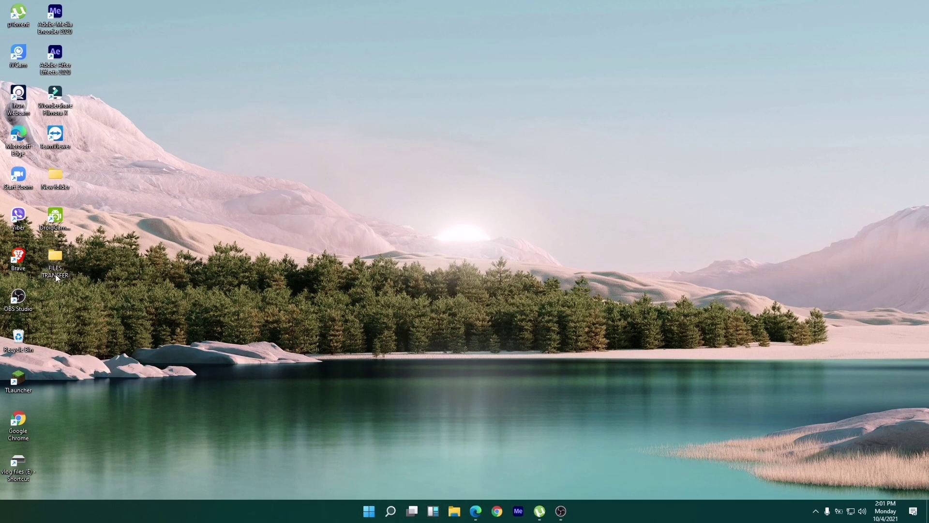
{"action": "double_click", "coordinate": [55, 262]}
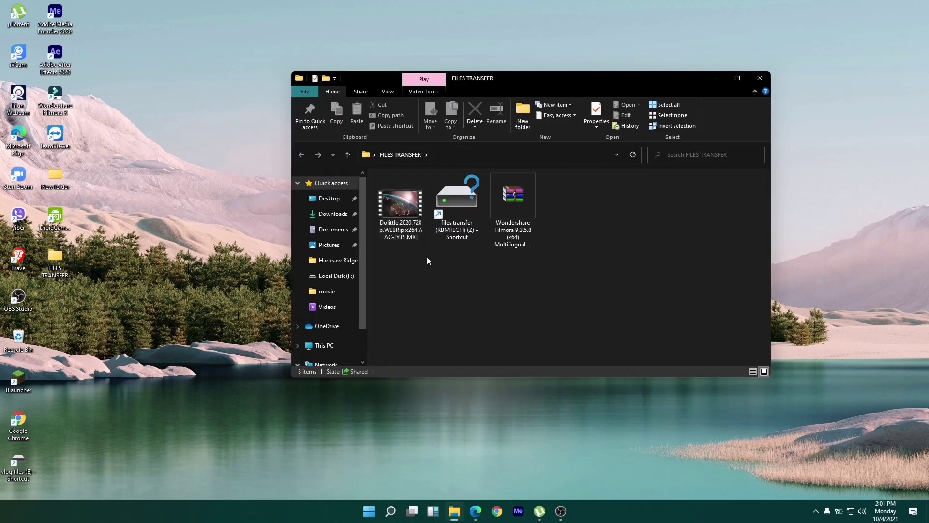
{"action": "left_click", "coordinate": [509, 230]}
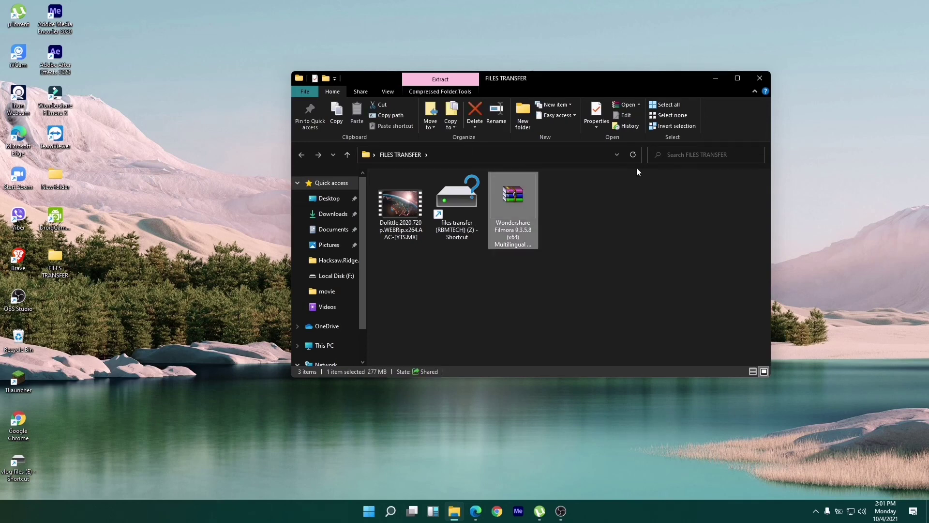
{"action": "mouse_move", "coordinate": [734, 87]}
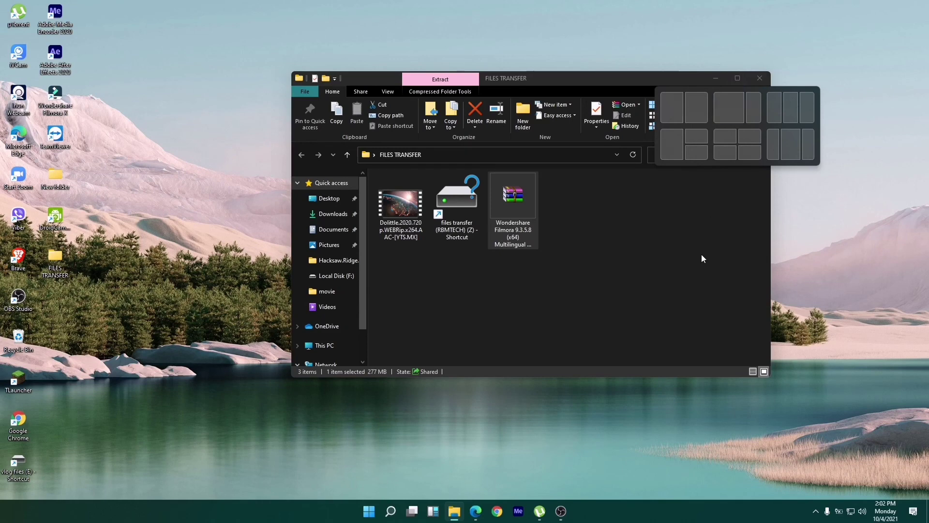
{"action": "left_click", "coordinate": [758, 78]}
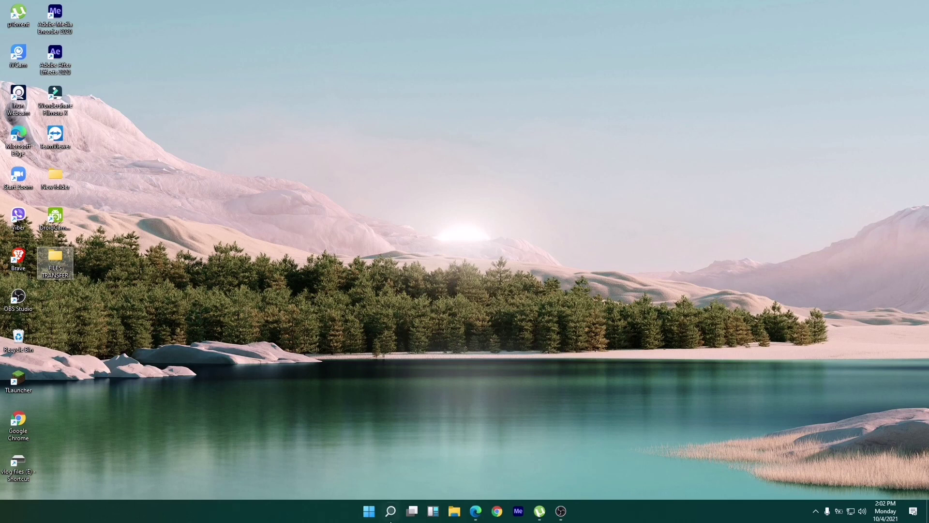
{"action": "left_click", "coordinate": [562, 512]}
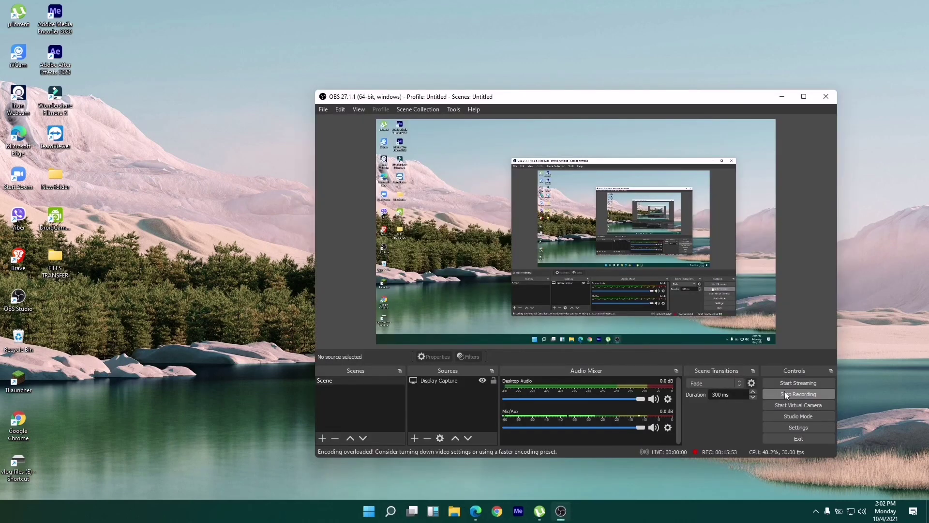